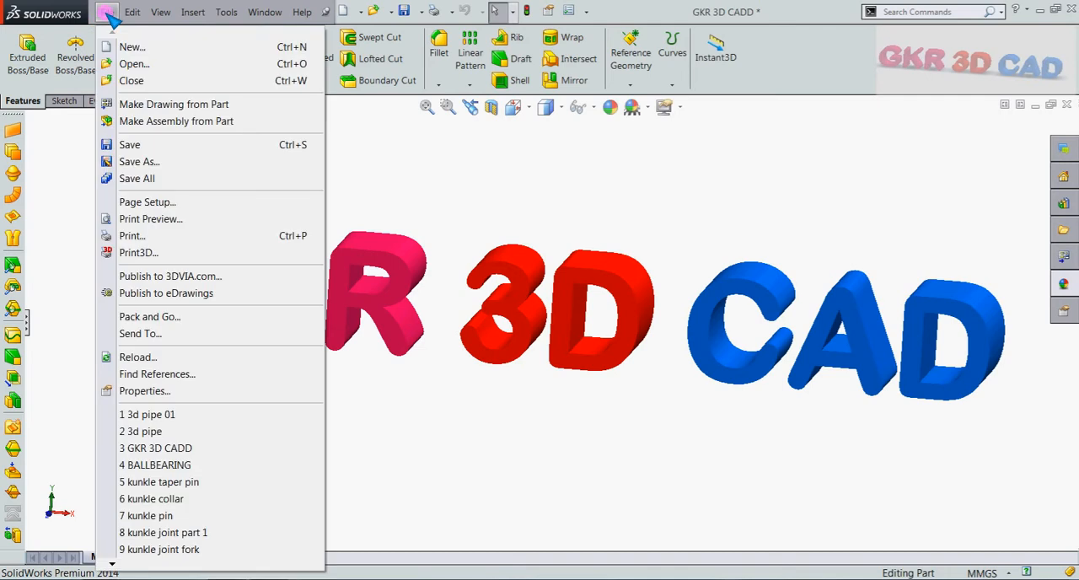
Step: Create a new part document
left_click(135, 45)
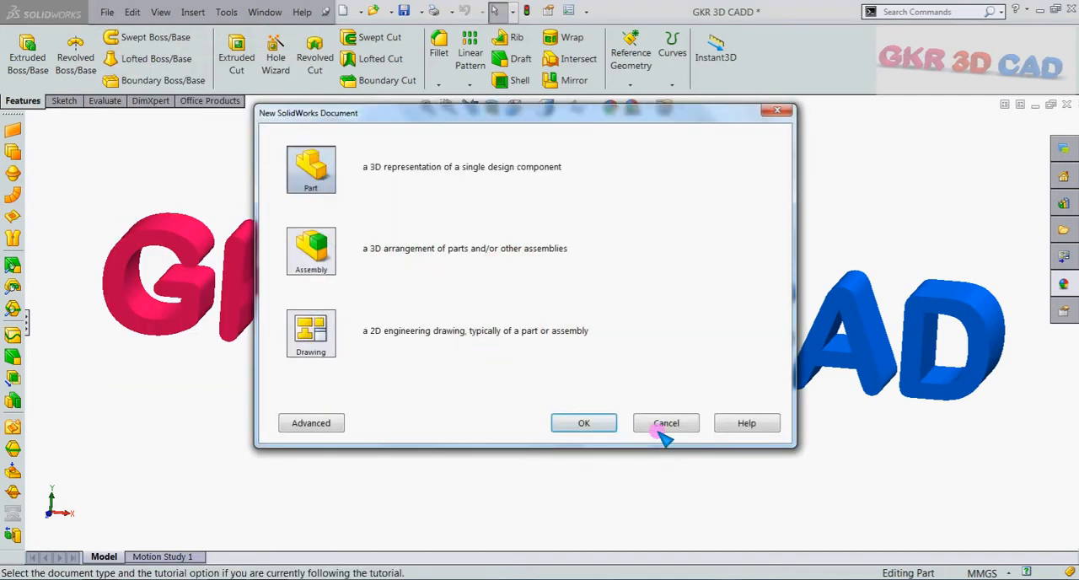
left_click(599, 424)
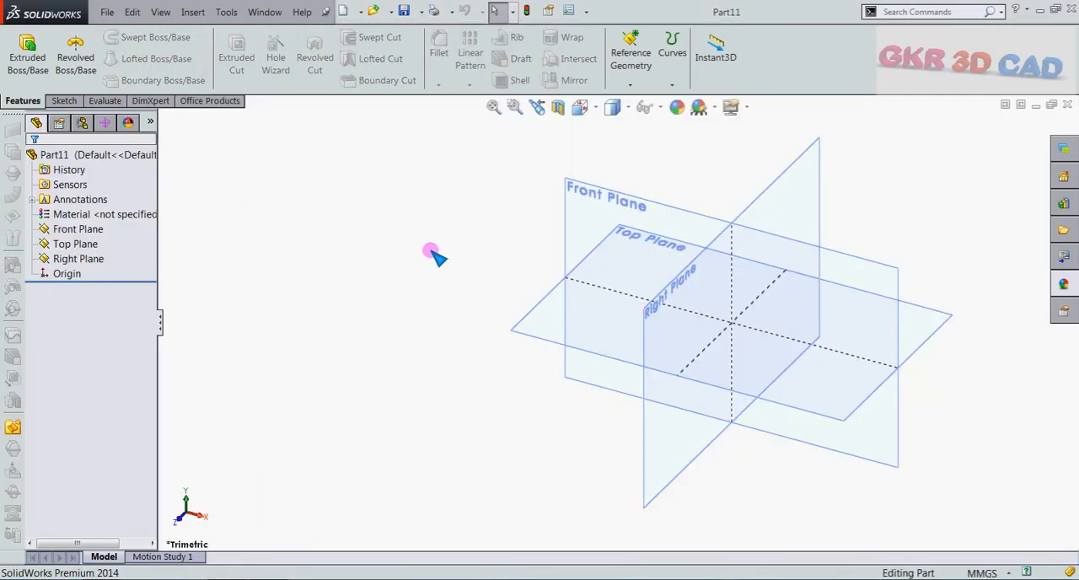
left_click(672, 82)
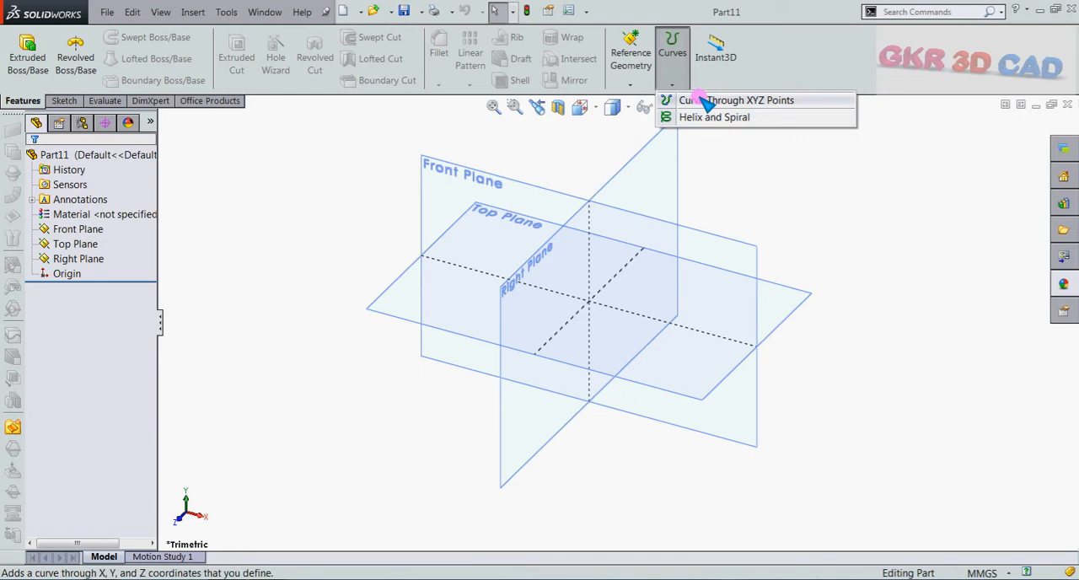
left_click(747, 195)
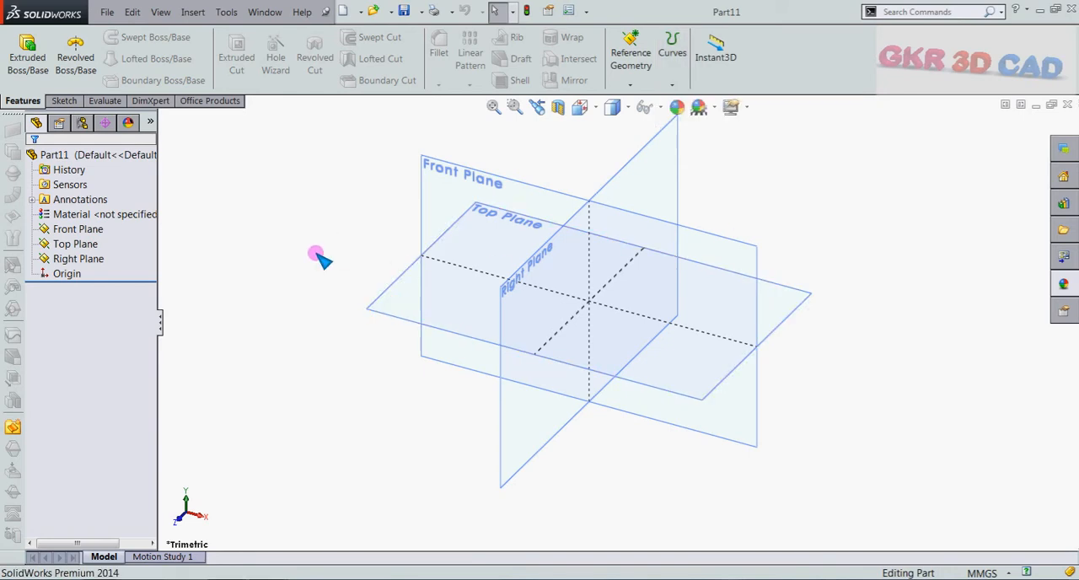
Step: Sketch an S-shaped four-point spline across the Front Plane, ending at about X 74 mm, Y 22.5 mm, and exit the sketch
scroll(576, 279, "up", 1)
scroll(716, 214, "down", 1)
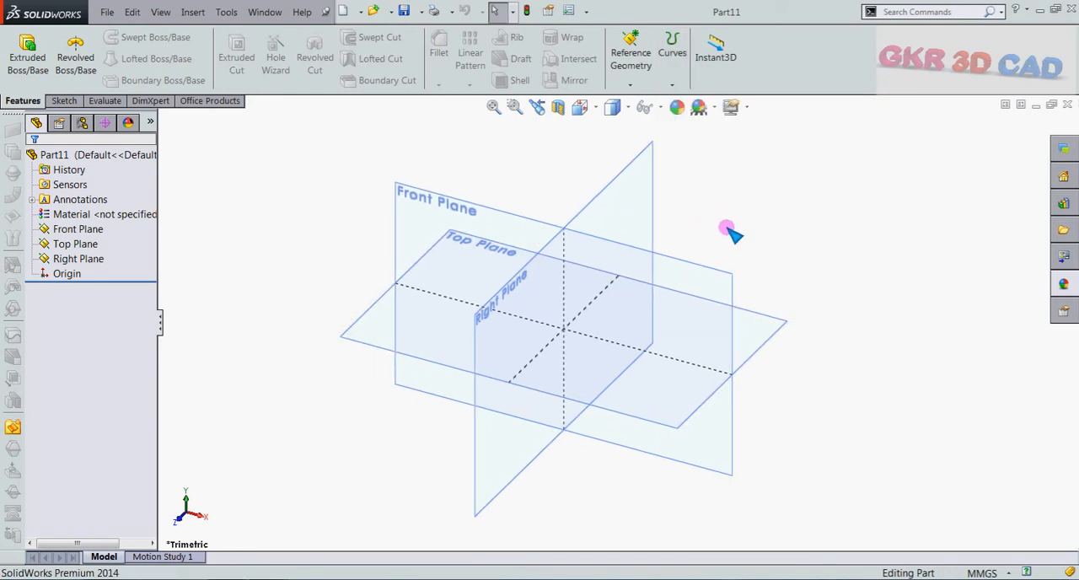
left_click(509, 215)
left_click(560, 174)
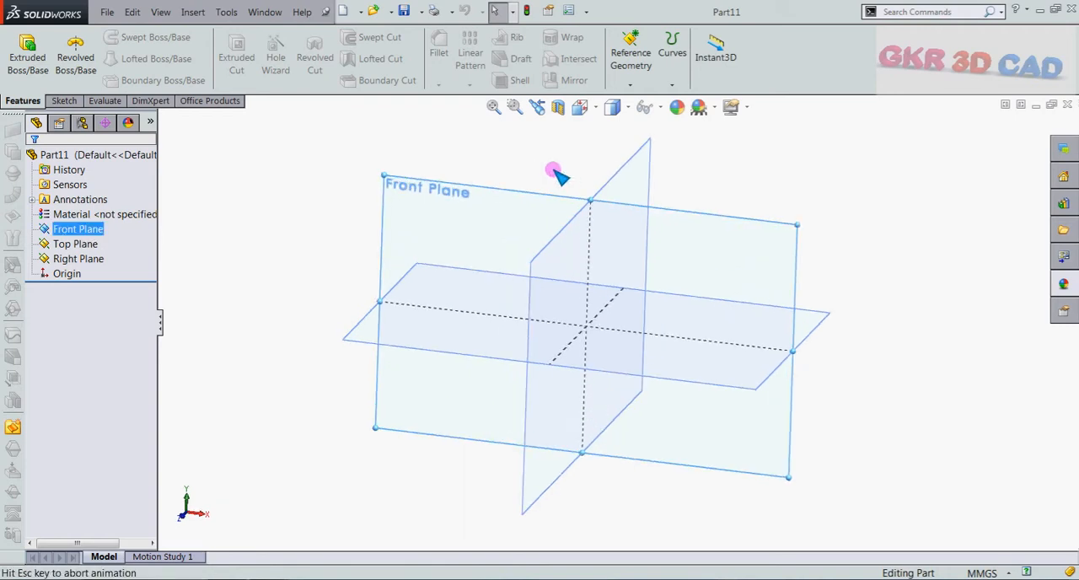
left_click(162, 40)
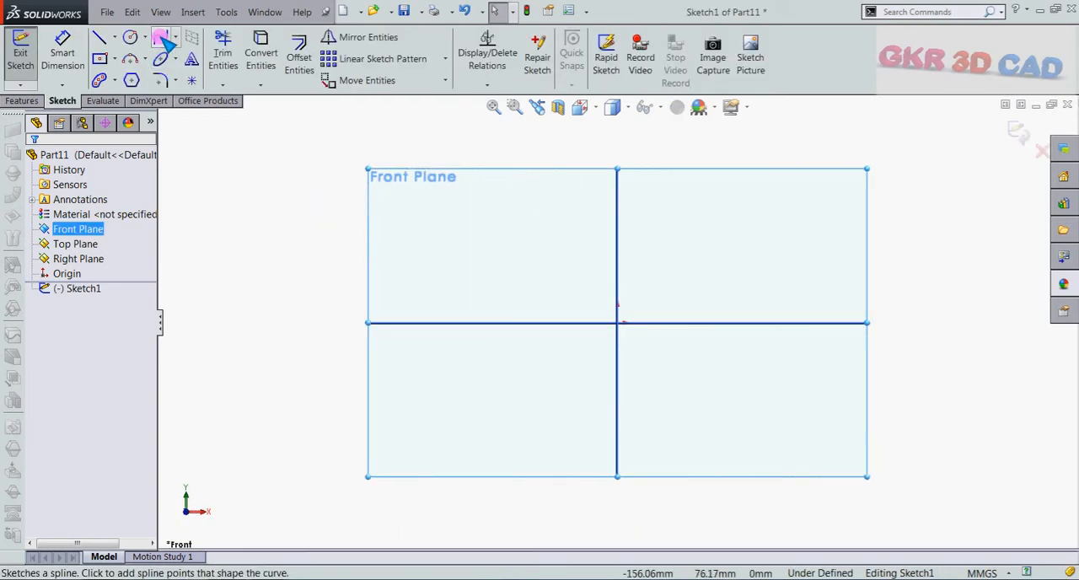
left_click(535, 297)
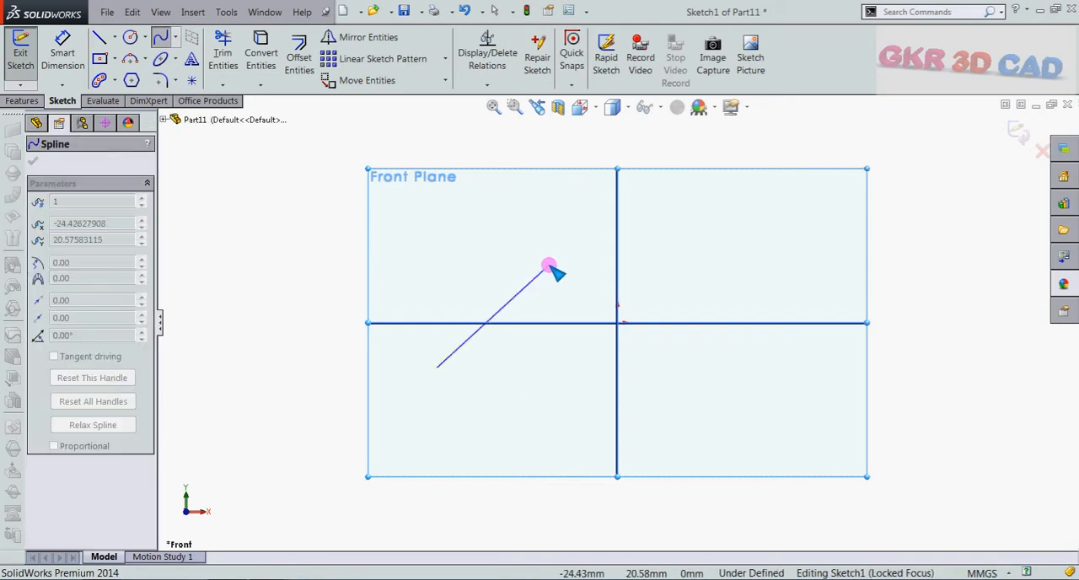
left_click(550, 264)
left_click(725, 407)
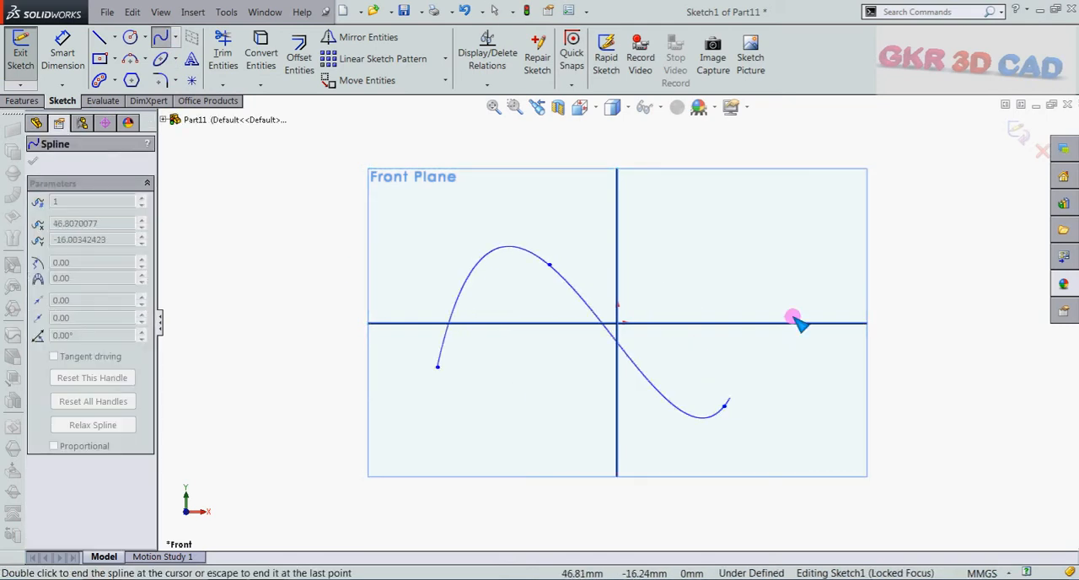
double_click(826, 257)
scroll(785, 245, "up", 3)
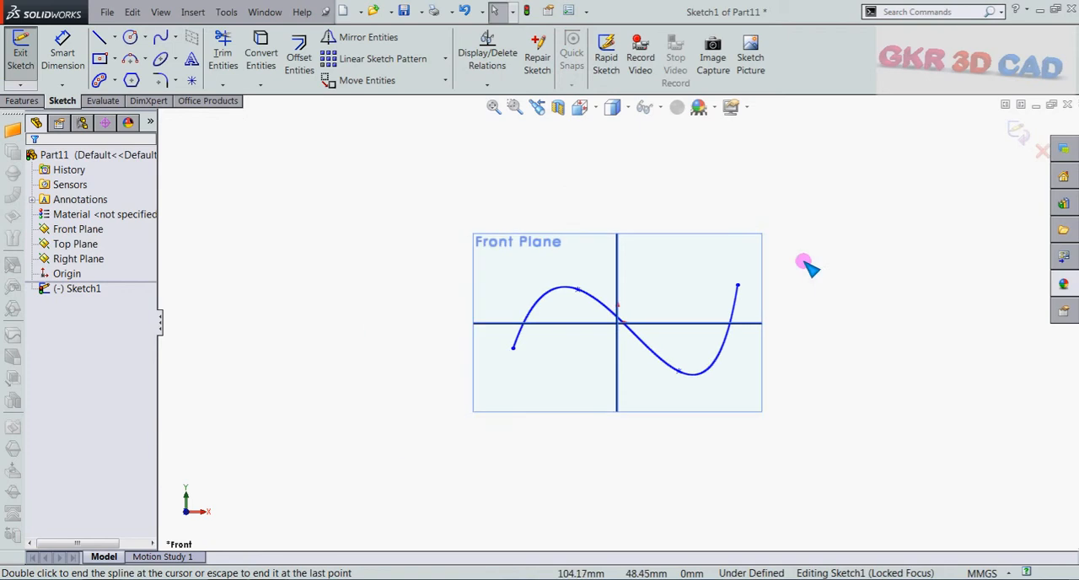
mouse_move(844, 289)
middle_mouse_down()
mouse_move(820, 348)
mouse_move(835, 339)
middle_mouse_up()
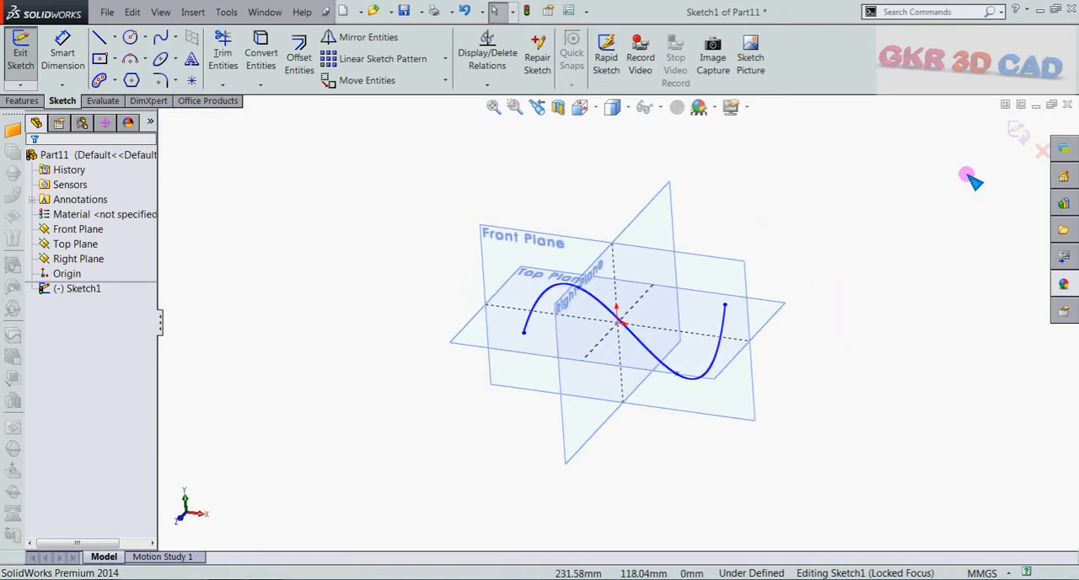
left_click(1019, 131)
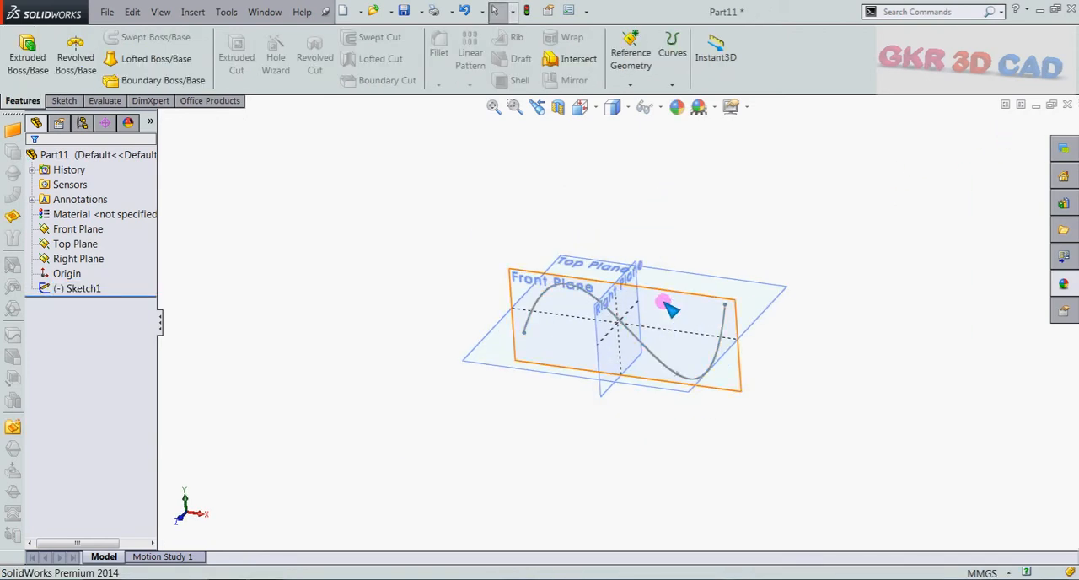
Step: Sketch a U-shaped three-point spline on the Top Plane, starting about 64 mm left of the origin and ending about 68 mm right, and exit
left_click(499, 369)
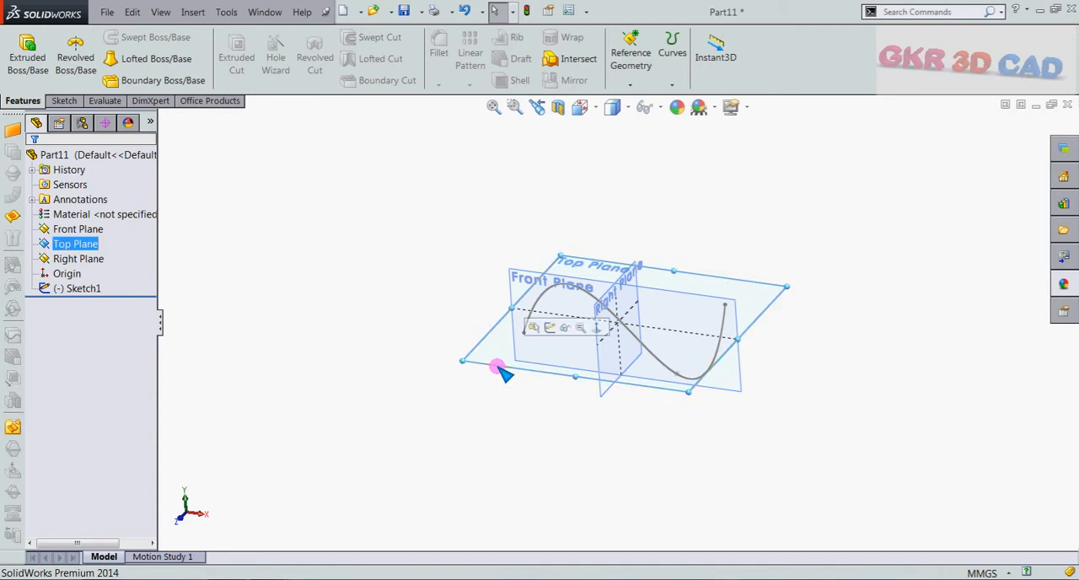
left_click(558, 330)
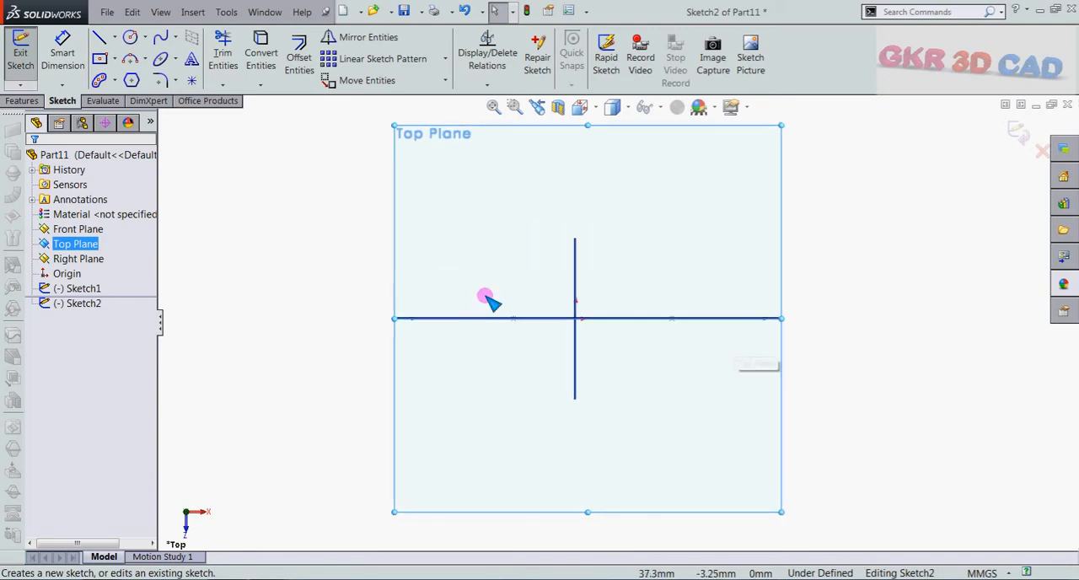
left_click(162, 38)
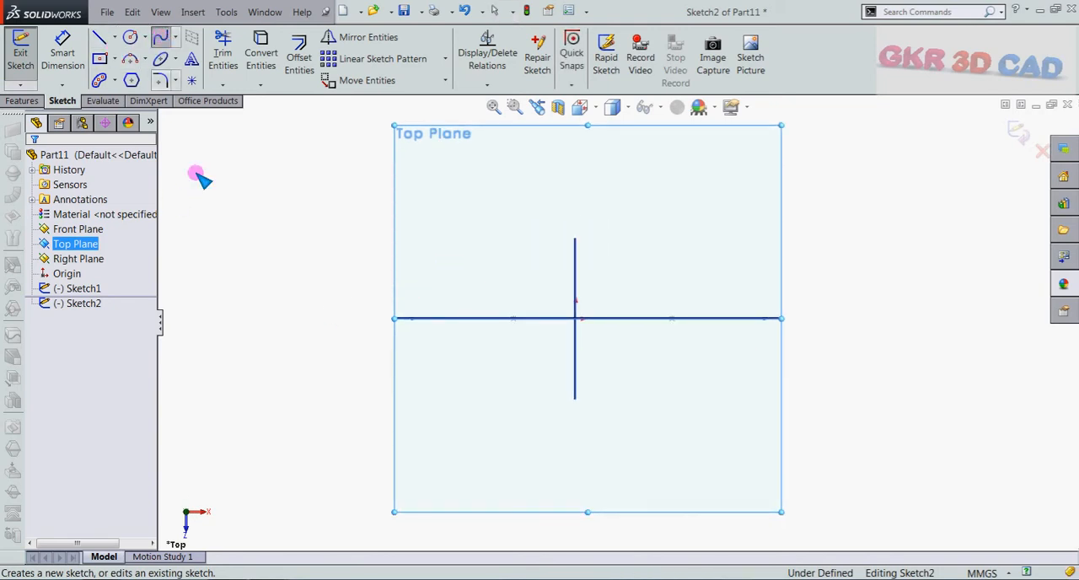
left_click(413, 257)
left_click(528, 370)
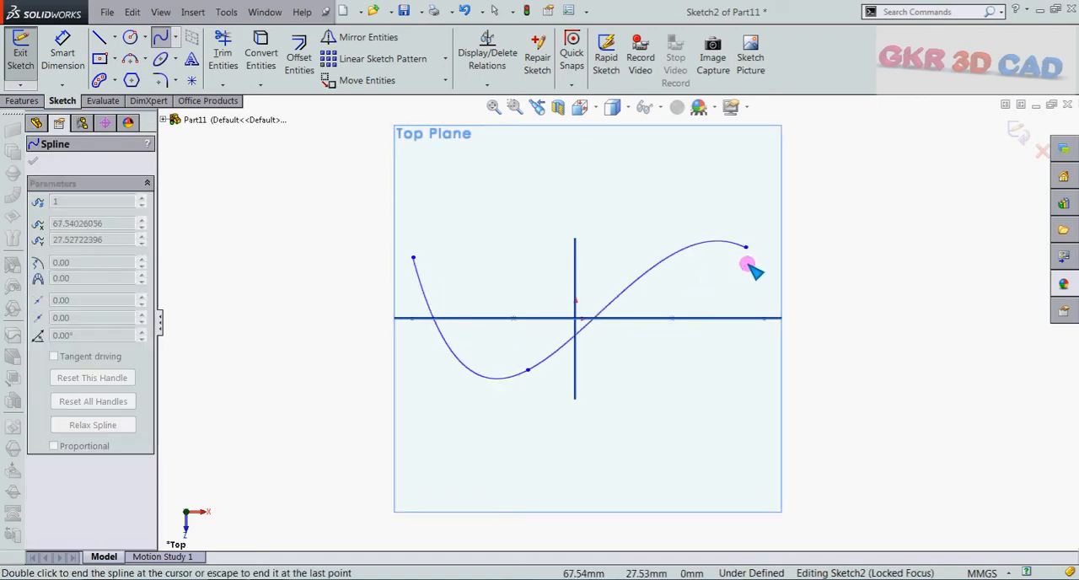
double_click(745, 249)
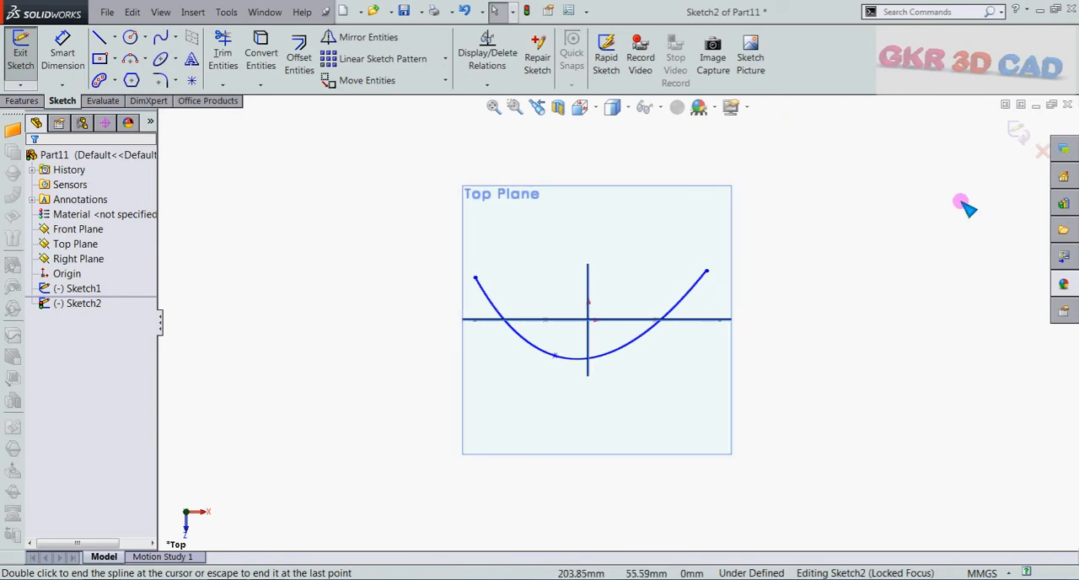
left_click(1019, 129)
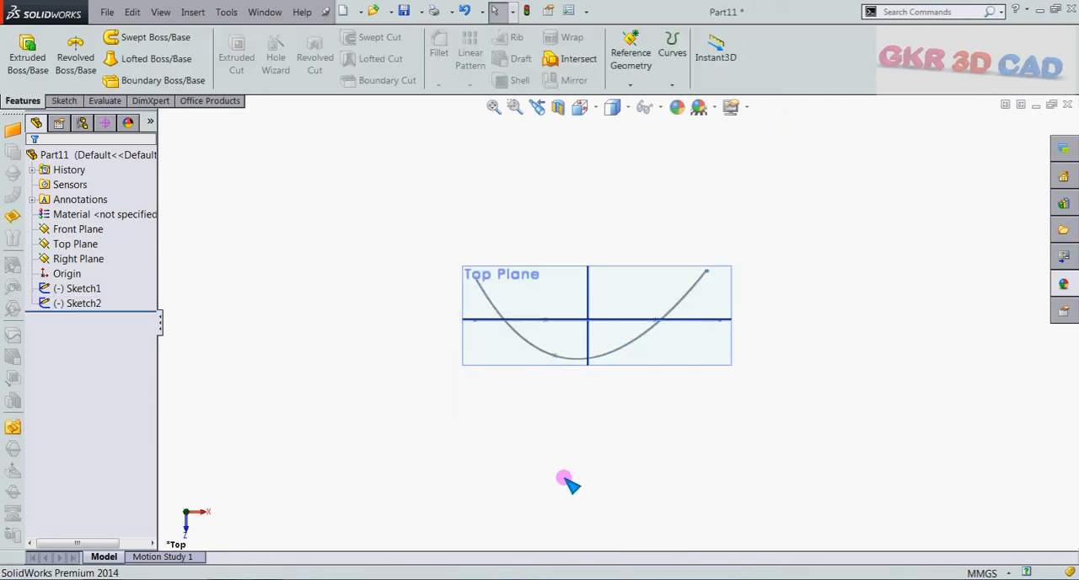
Step: Hide the reference planes so that only the two spline sketches are displayed
mouse_move(565, 481)
middle_mouse_down()
mouse_move(581, 161)
mouse_move(573, 224)
mouse_move(543, 297)
mouse_move(566, 200)
mouse_move(581, 227)
mouse_move(557, 270)
middle_mouse_up()
scroll(609, 307, "down", 2)
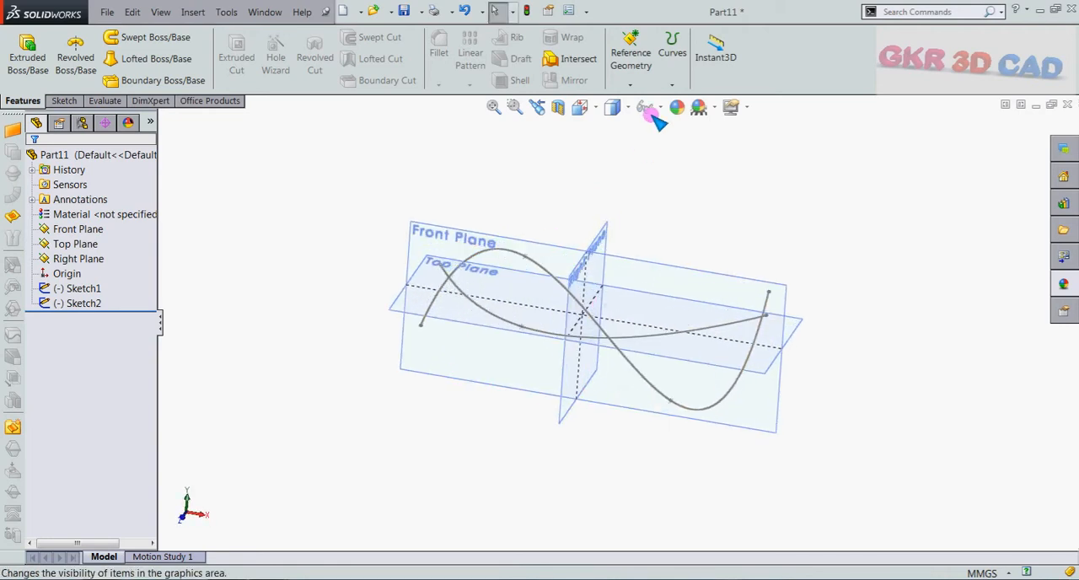
left_click(655, 107)
left_click(650, 135)
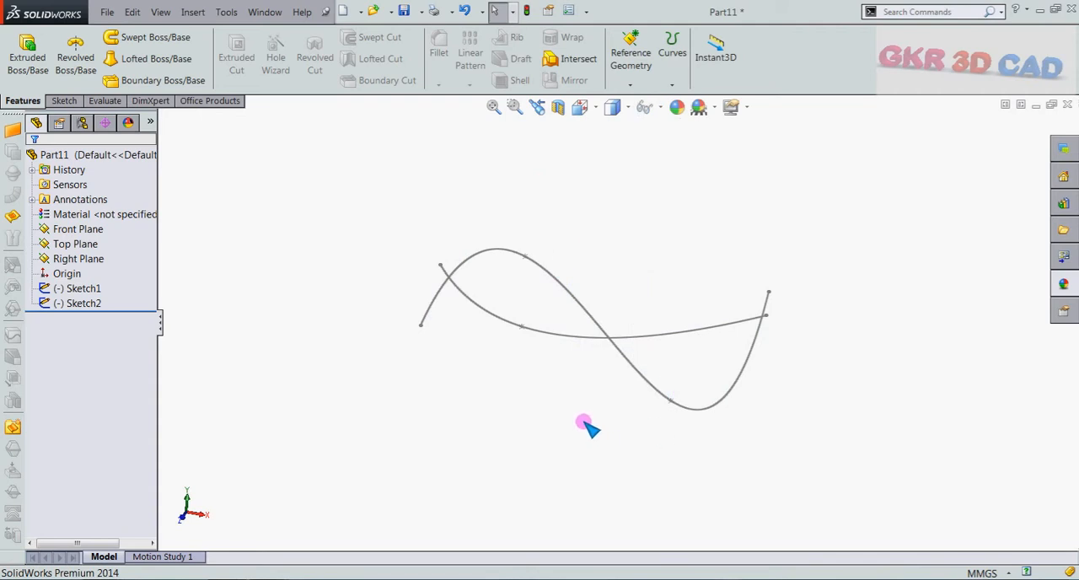
Step: Create a projected curve with the Sketch on sketch type from the Front Plane and Top Plane splines, and inspect it from several directions
middle_click_drag(588, 429, 584, 456)
middle_click_drag(628, 352, 641, 278)
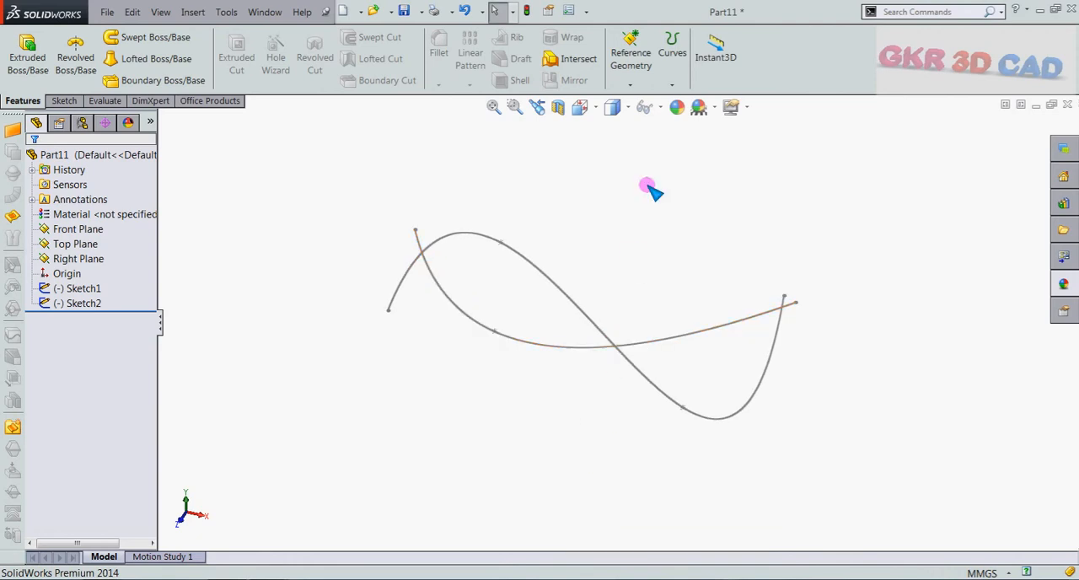
left_click(673, 85)
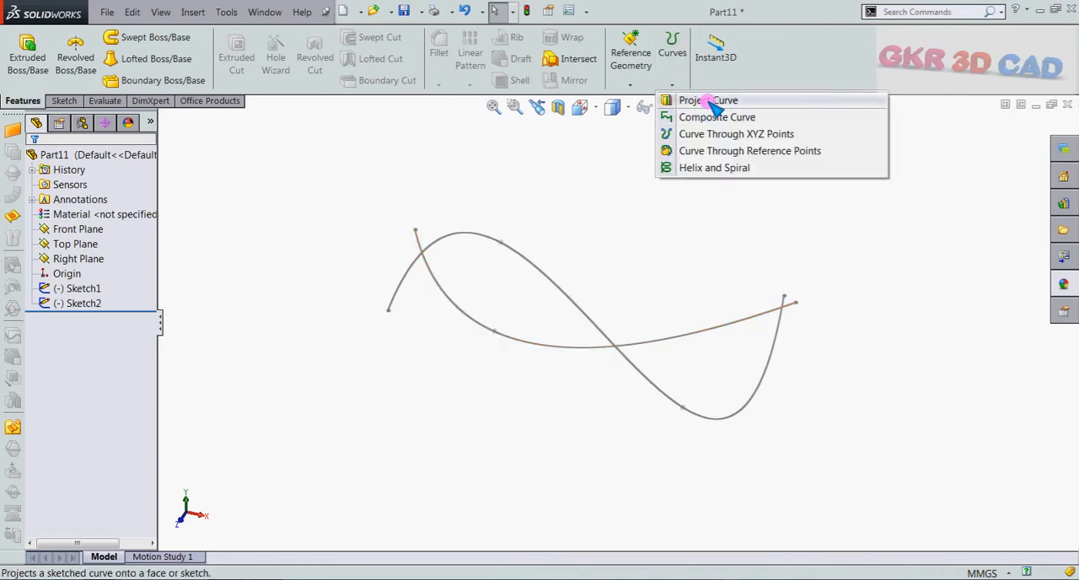
left_click(708, 101)
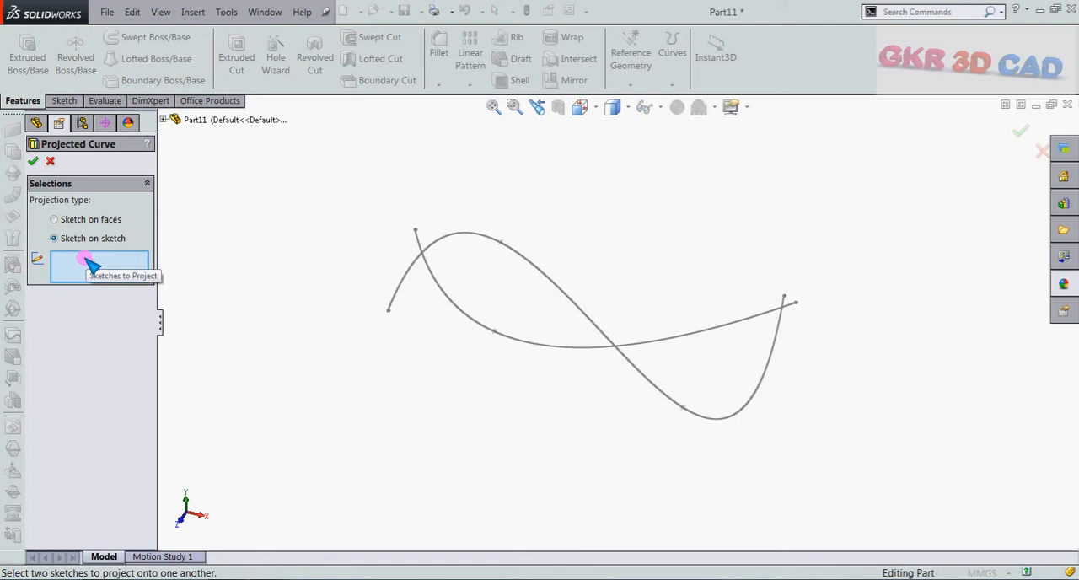
left_click(555, 285)
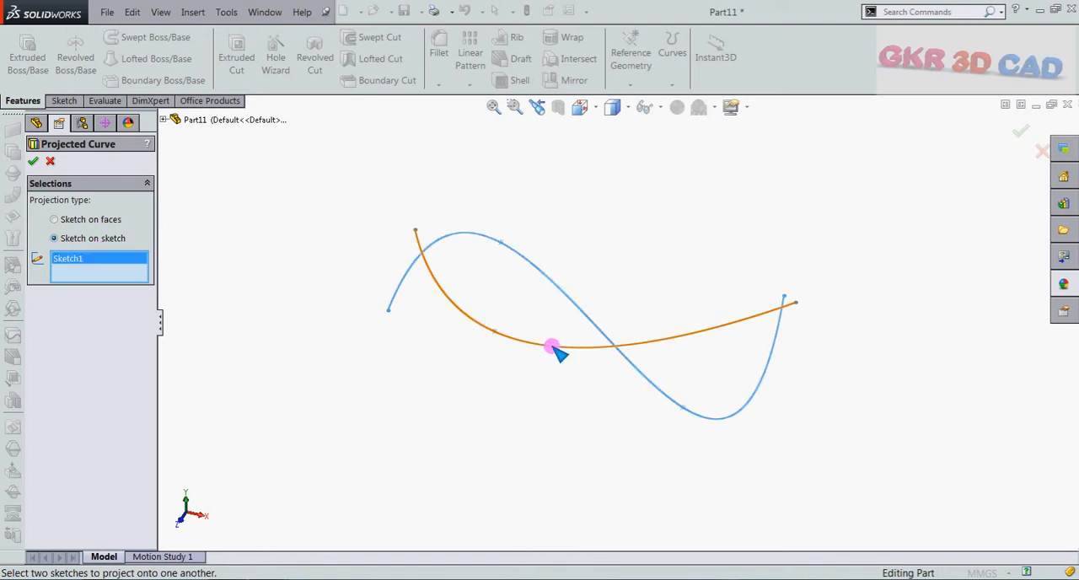
left_click(554, 346)
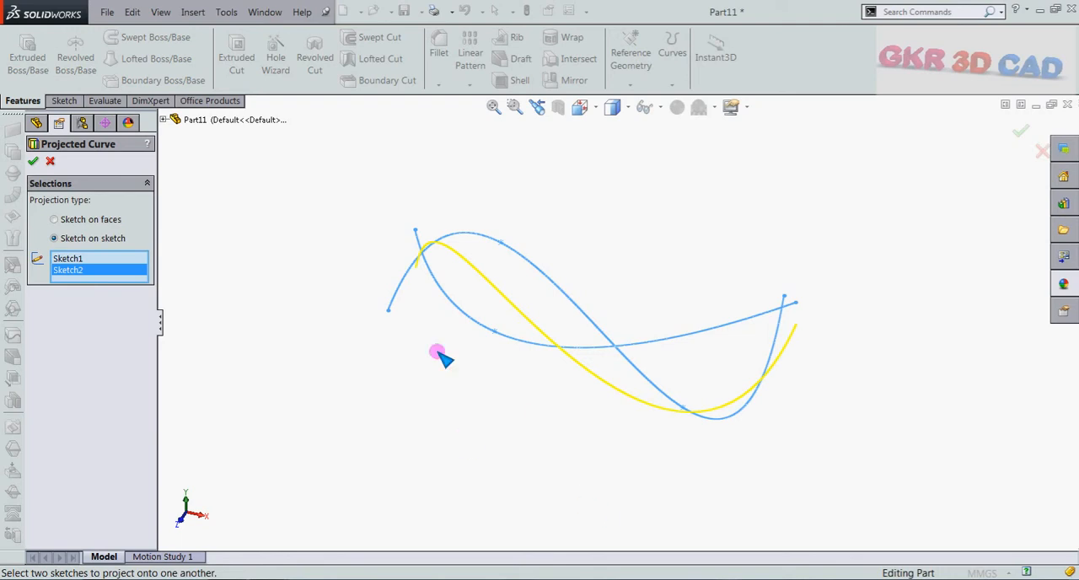
mouse_move(599, 458)
middle_mouse_down()
mouse_move(628, 376)
mouse_move(619, 367)
middle_mouse_up()
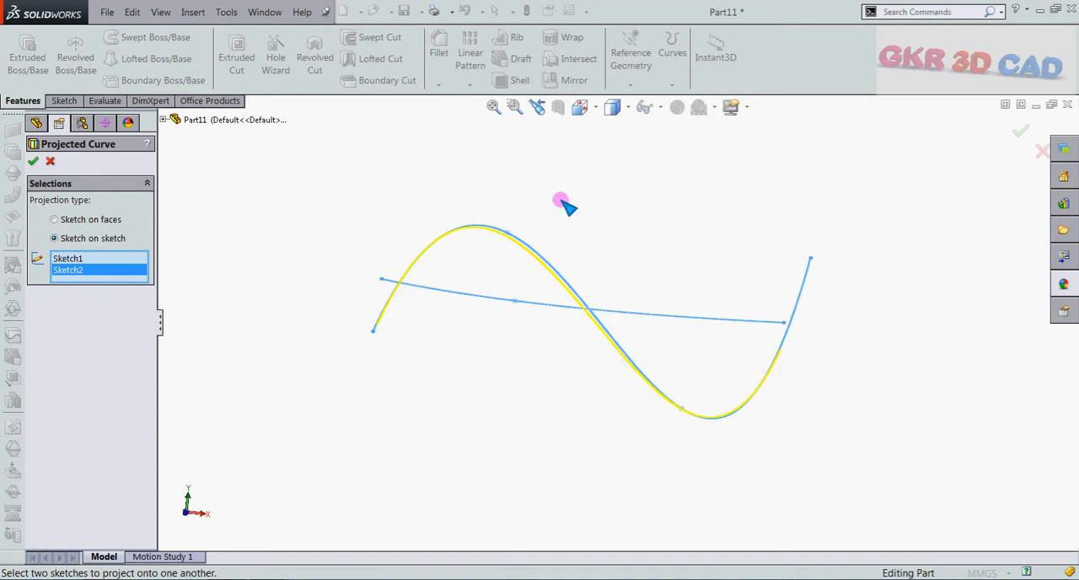
mouse_move(564, 204)
middle_mouse_down()
mouse_move(566, 382)
mouse_move(549, 446)
mouse_move(558, 444)
middle_mouse_up()
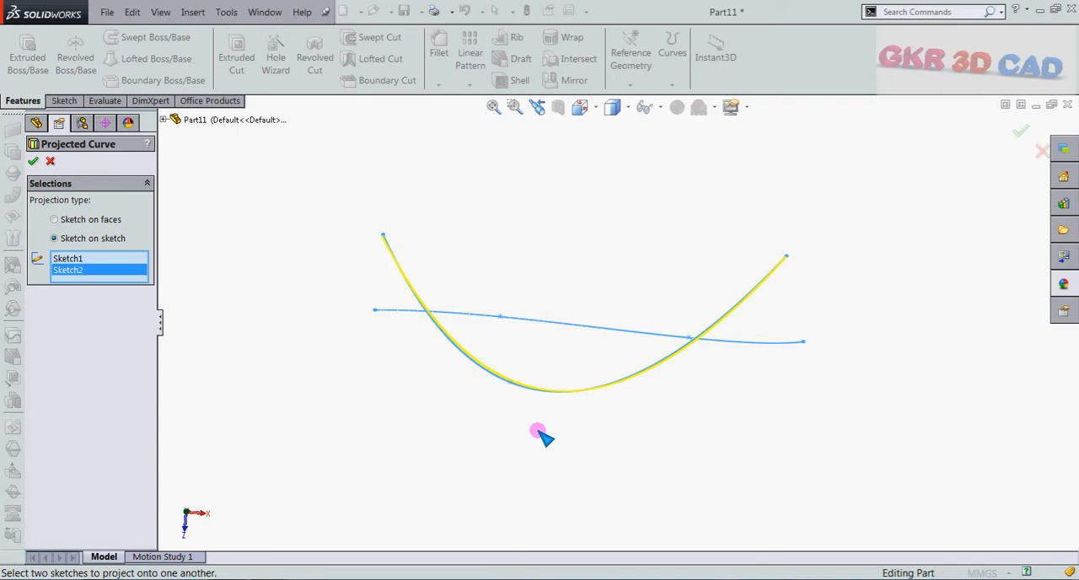
scroll(542, 426, "up", 1)
scroll(579, 324, "down", 1)
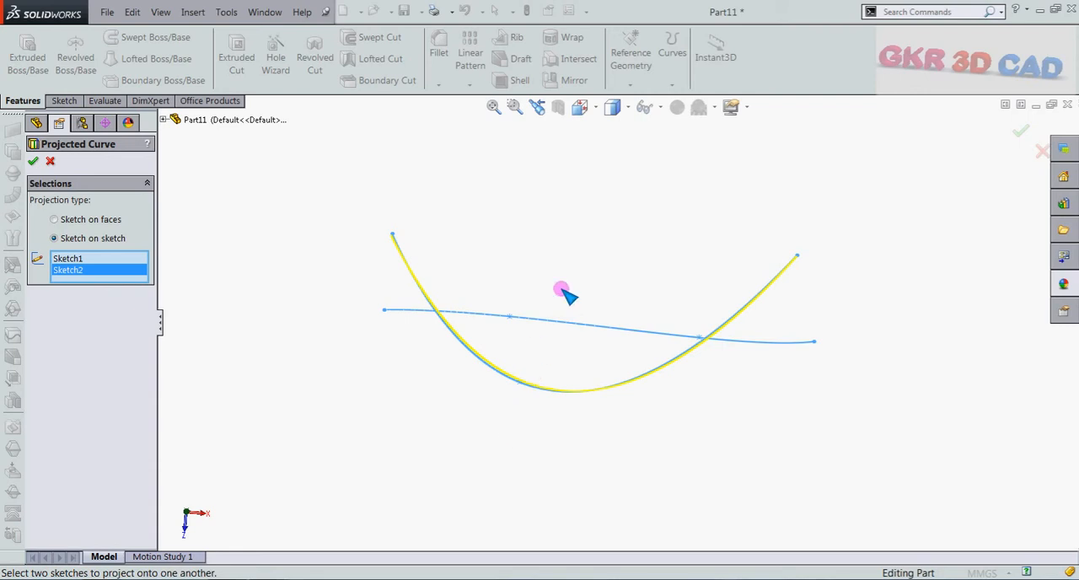
mouse_move(581, 413)
middle_mouse_down()
mouse_move(590, 251)
mouse_move(597, 275)
mouse_move(571, 395)
mouse_move(581, 276)
mouse_move(568, 252)
middle_mouse_up()
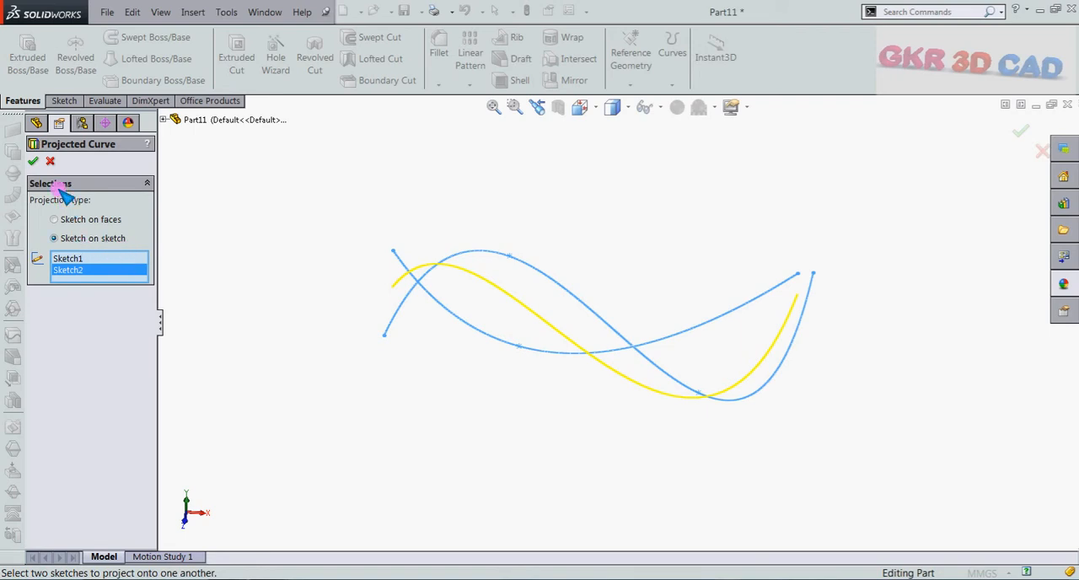
left_click(35, 160)
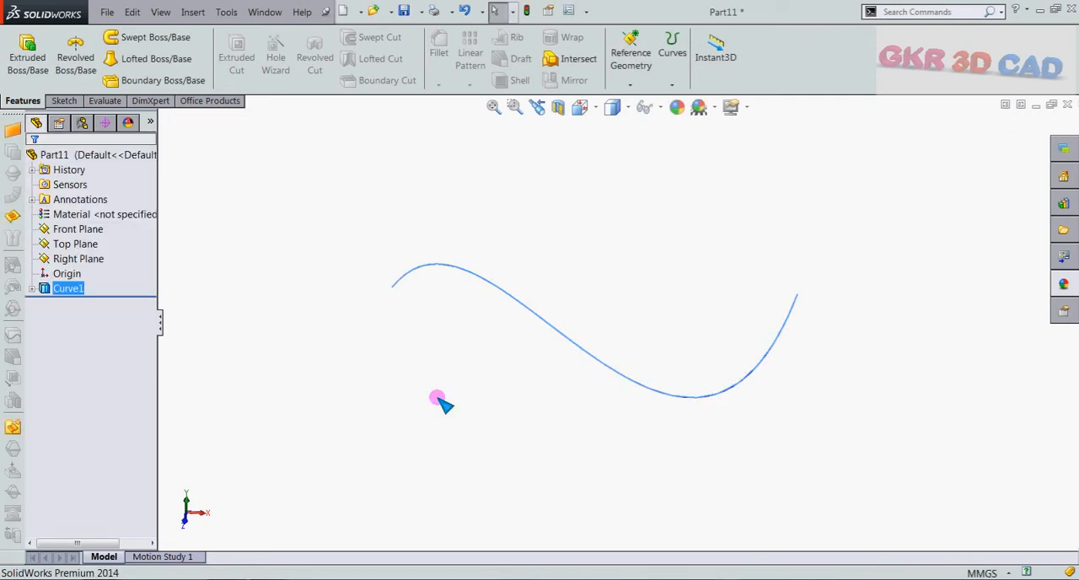
middle_click_drag(553, 374, 464, 253)
middle_click_drag(595, 342, 540, 320)
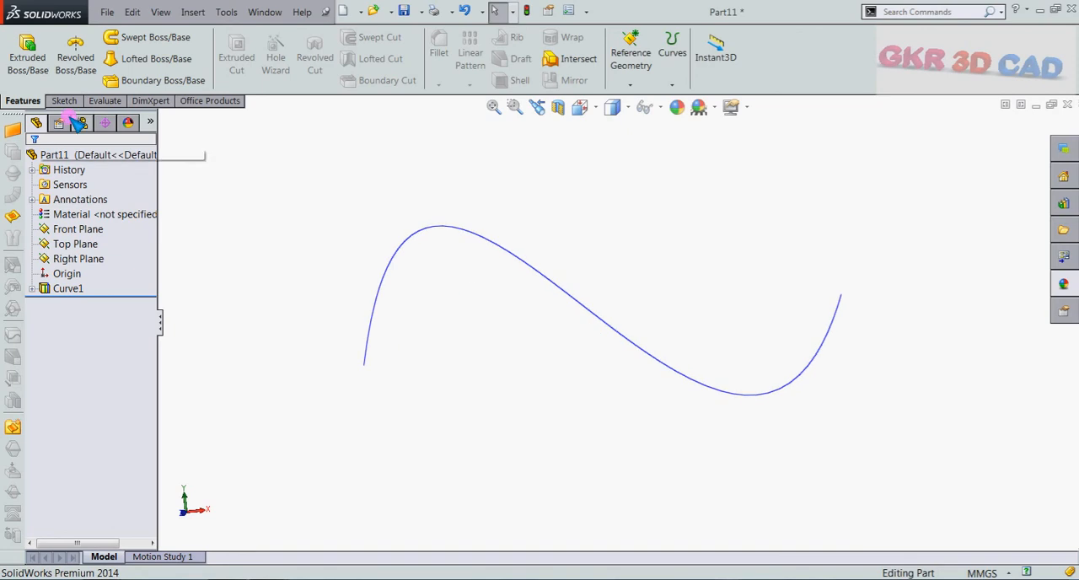
Step: Create another new part document
left_click(107, 12)
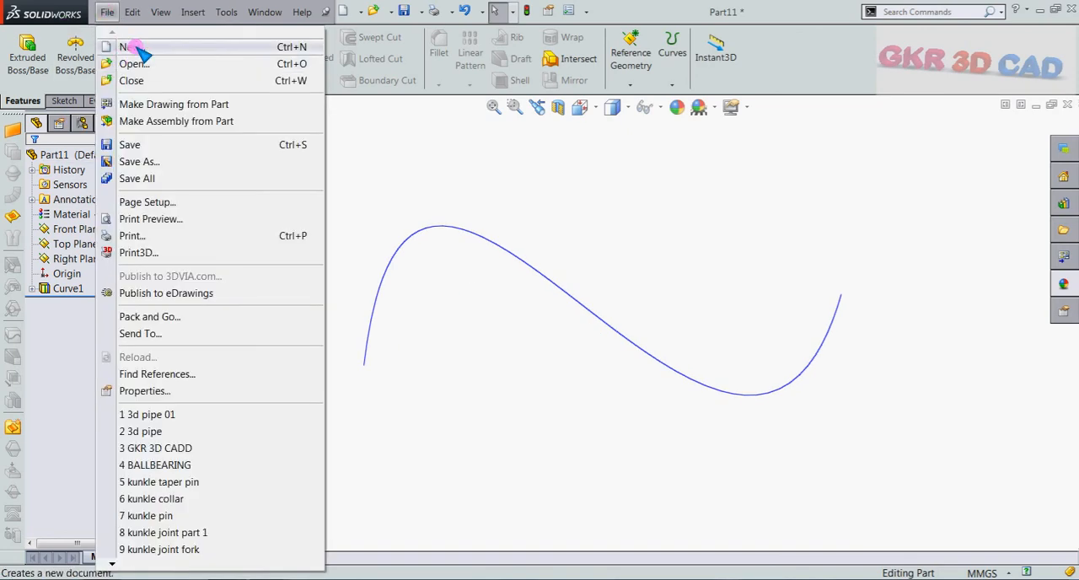
left_click(131, 47)
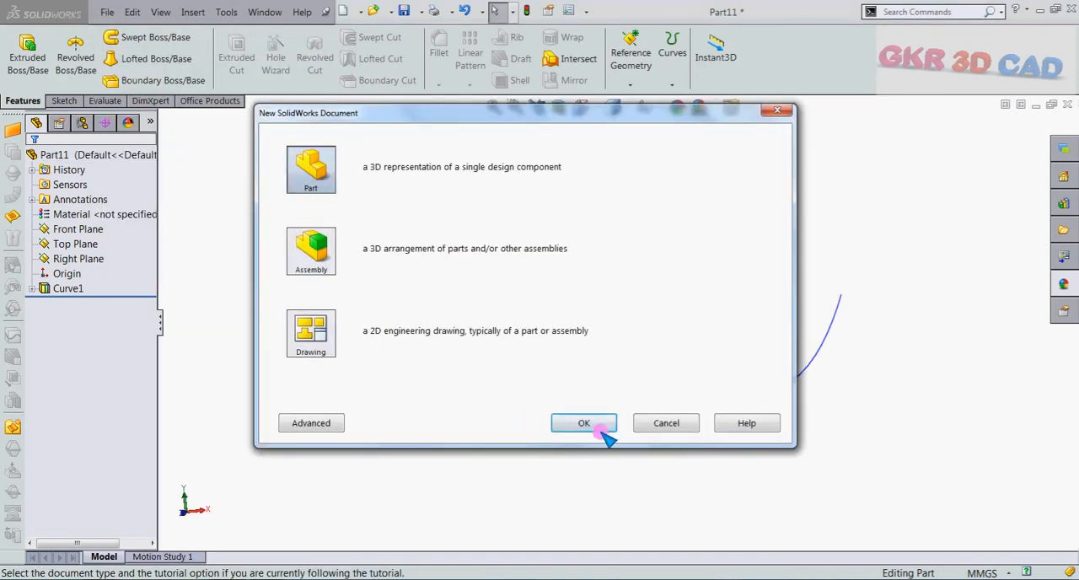
left_click(602, 430)
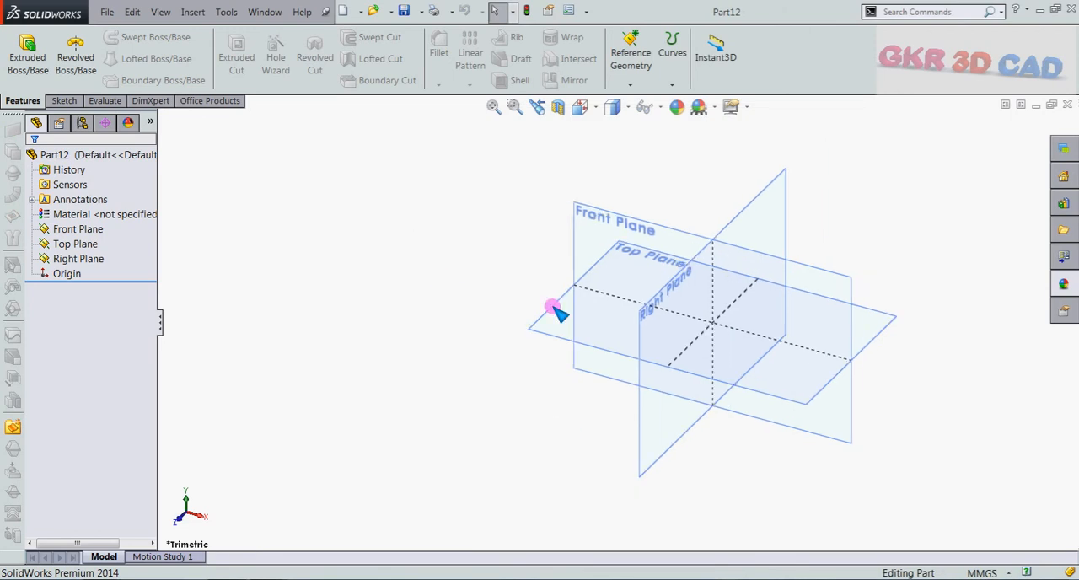
Step: Start a sketch on the Top Plane and draw a circle about 100 mm in diameter centred on the origin
left_click(378, 349)
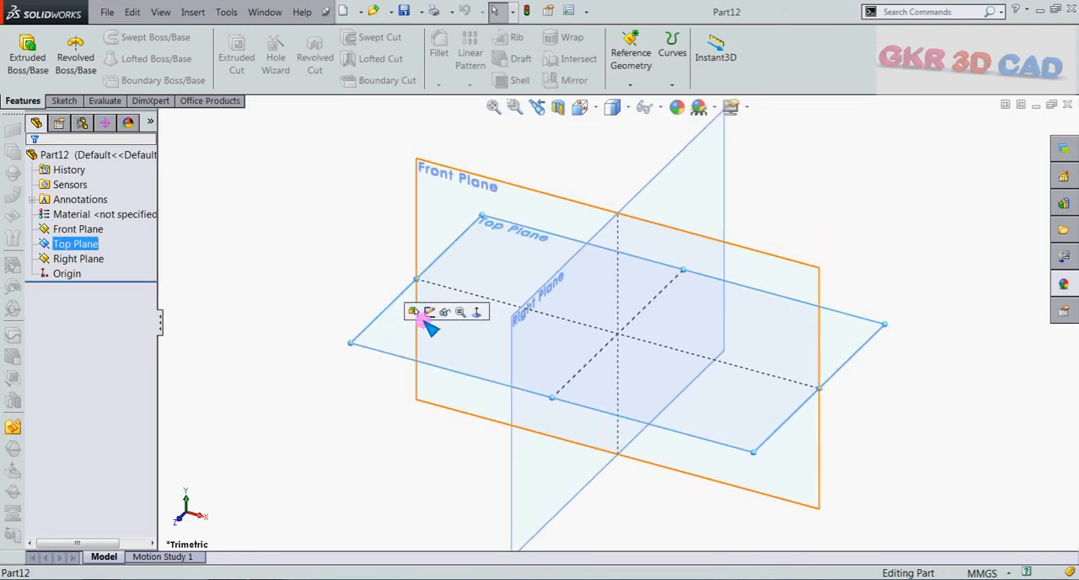
left_click(428, 313)
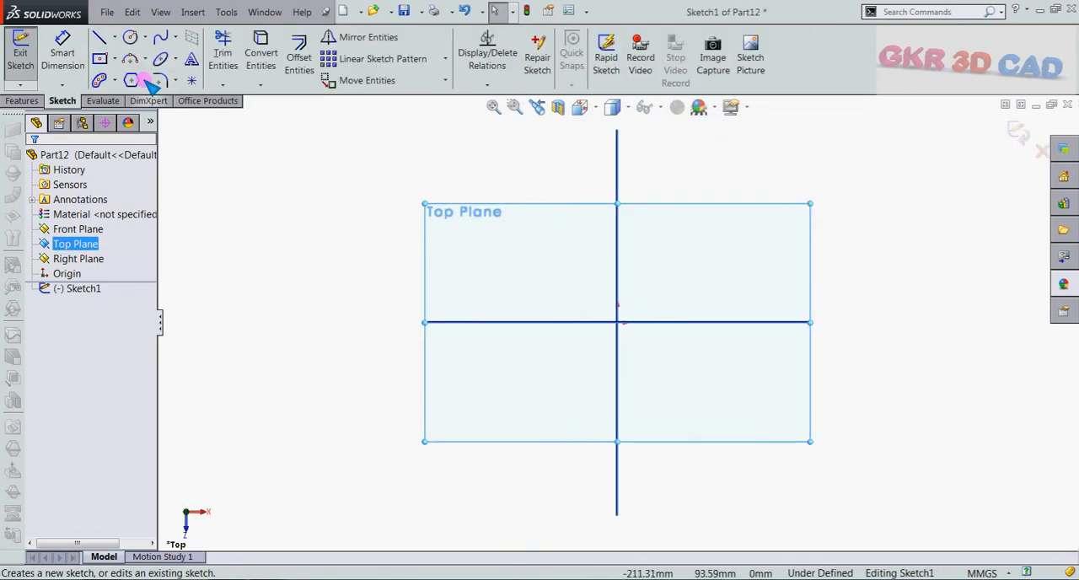
left_click(129, 37)
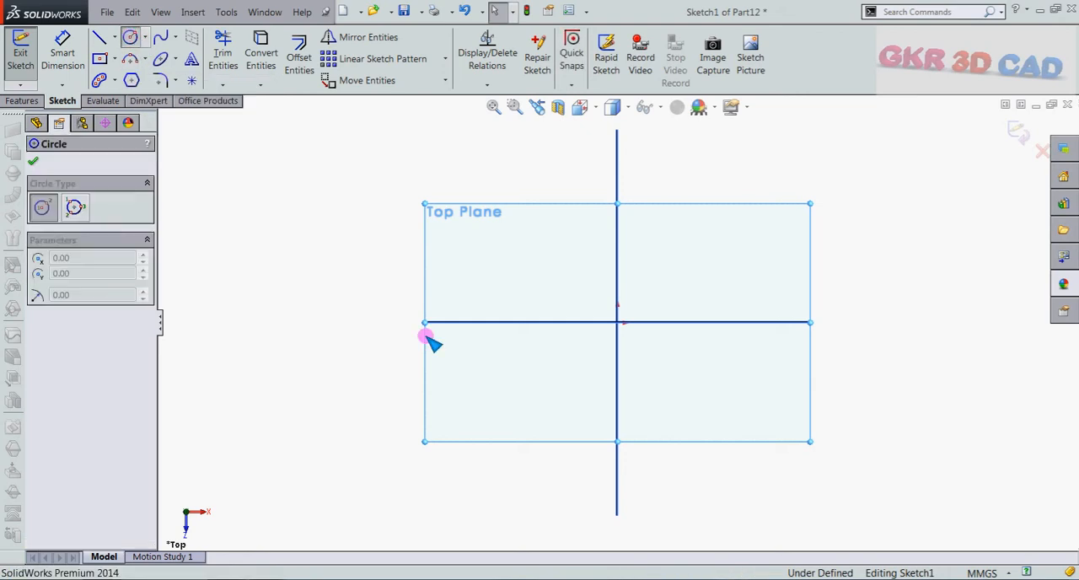
left_click(617, 322)
left_click(522, 379)
key("Escape")
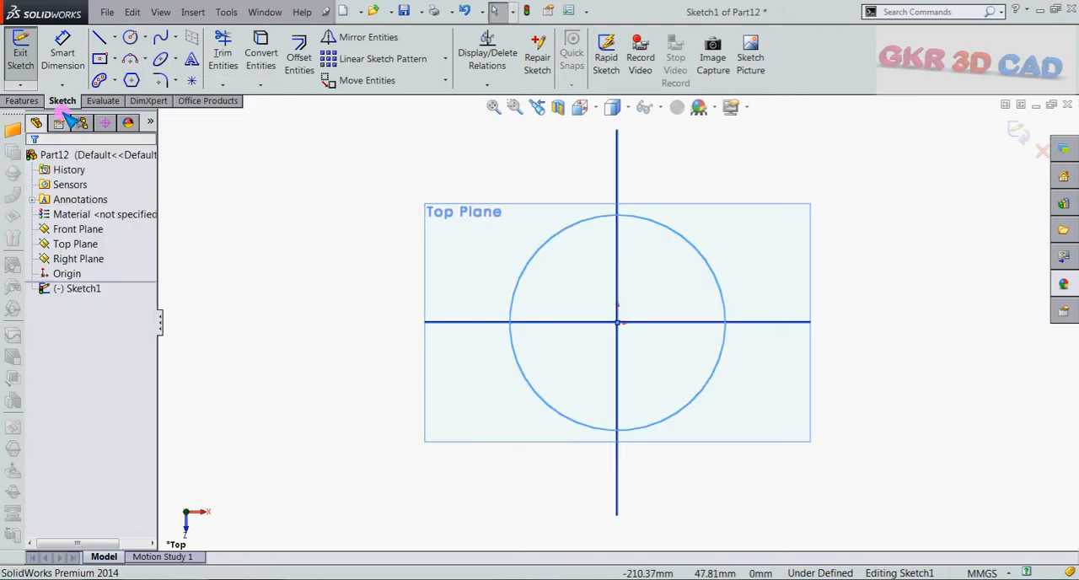
Step: Dimension the circle's diameter as 100 mm
left_click(63, 50)
left_click(520, 377)
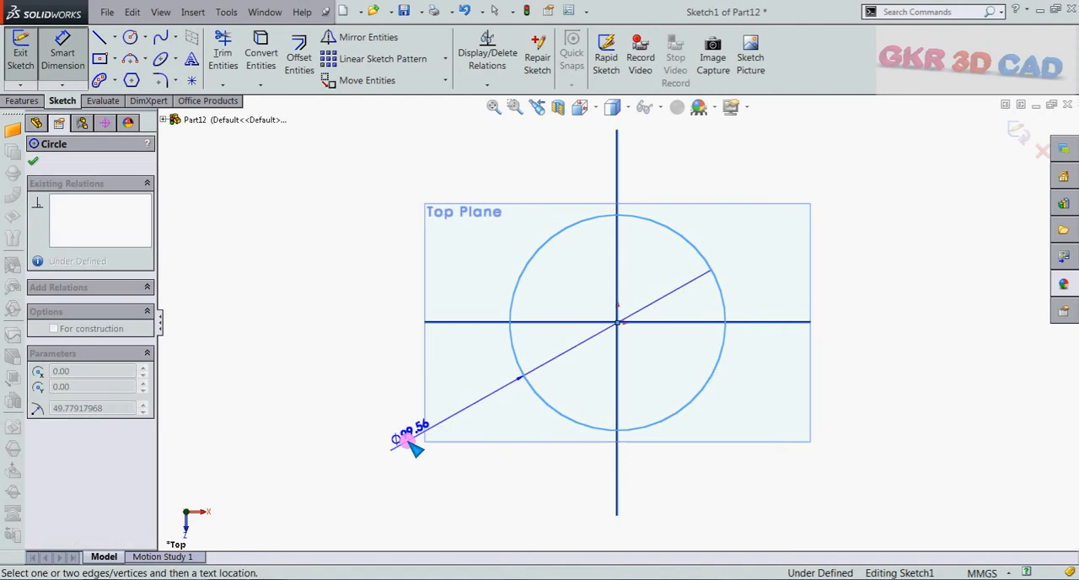
left_click(413, 444)
type("100")
key("Return")
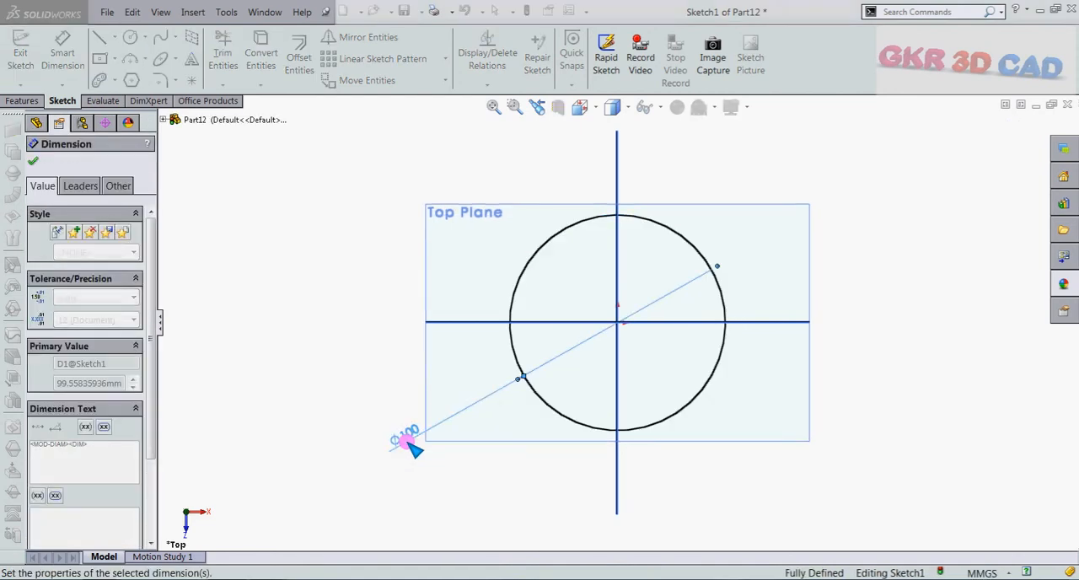
left_click(327, 347)
Step: Hide the reference planes so that only the circle sketch is displayed
middle_click_drag(349, 351, 366, 254)
left_click(663, 108)
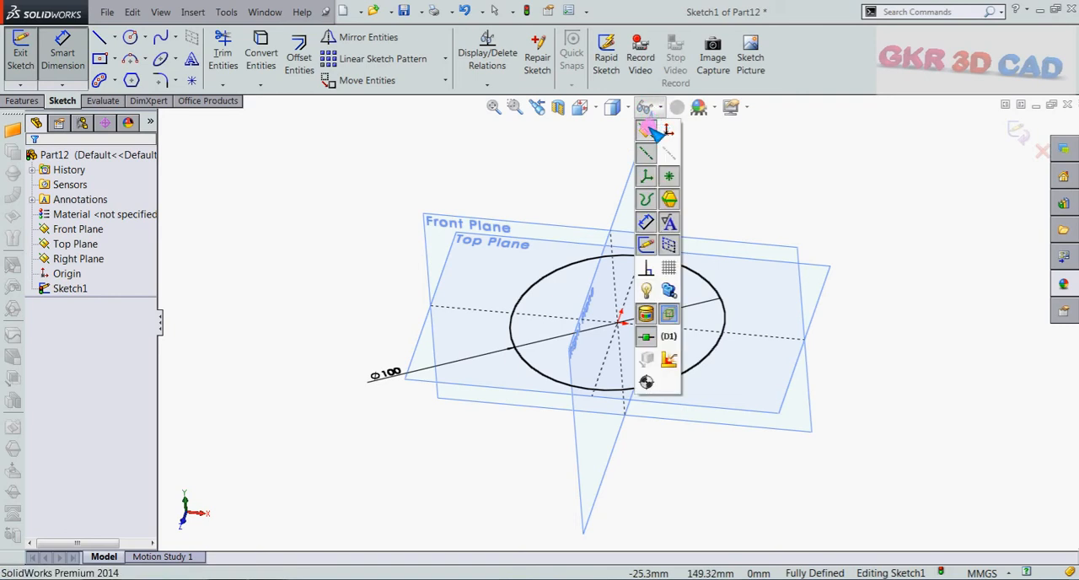
left_click(648, 129)
left_click(754, 183)
scroll(589, 409, "up", 2)
scroll(767, 271, "down", 1)
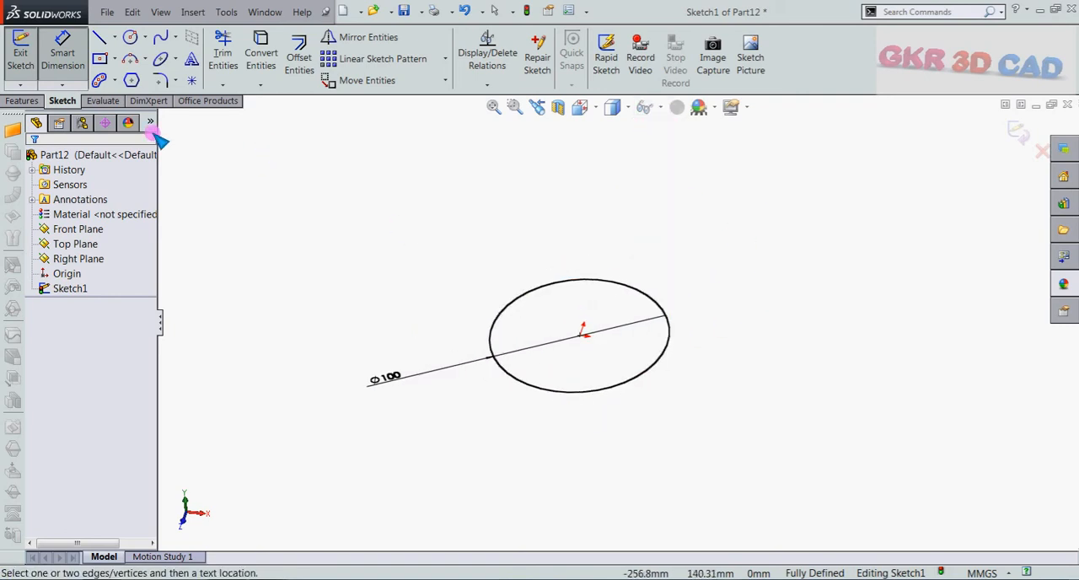
Step: Extrude the circle 50 mm as a boss with the Mid Plane end condition
left_click(21, 101)
left_click(32, 49)
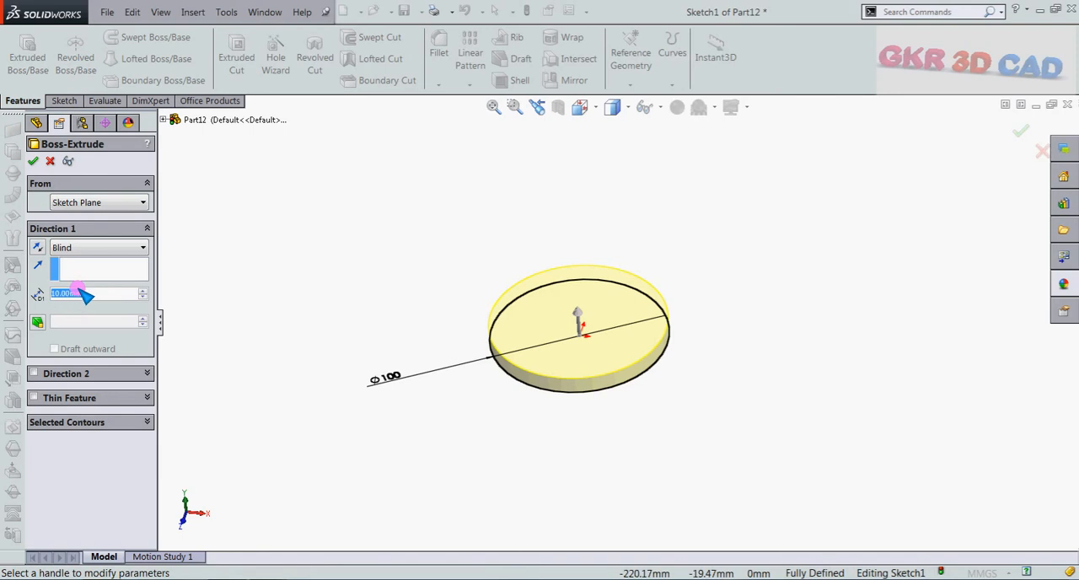
type("50")
key("Return")
left_click(69, 251)
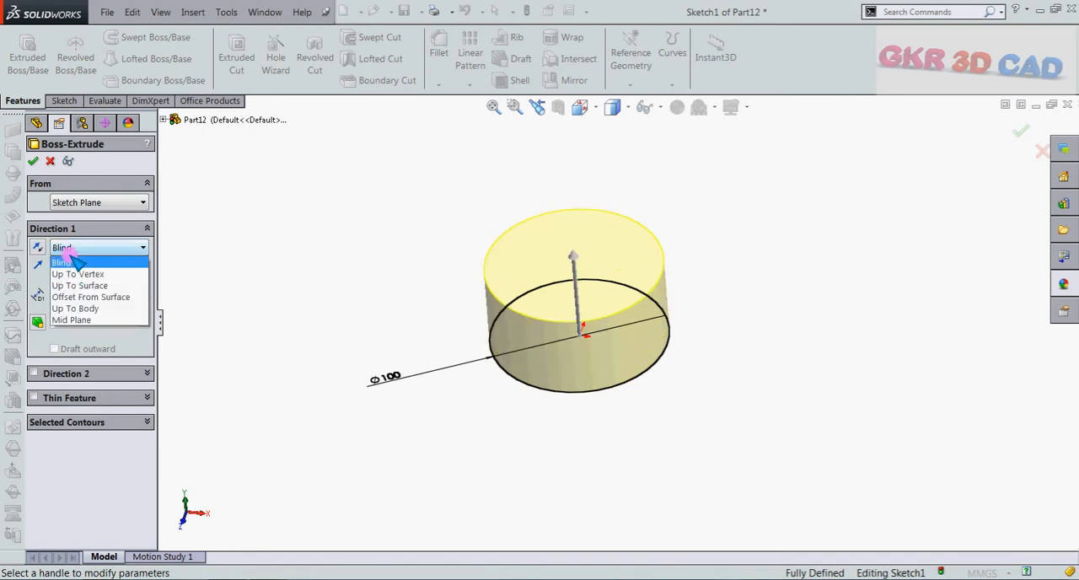
left_click(87, 321)
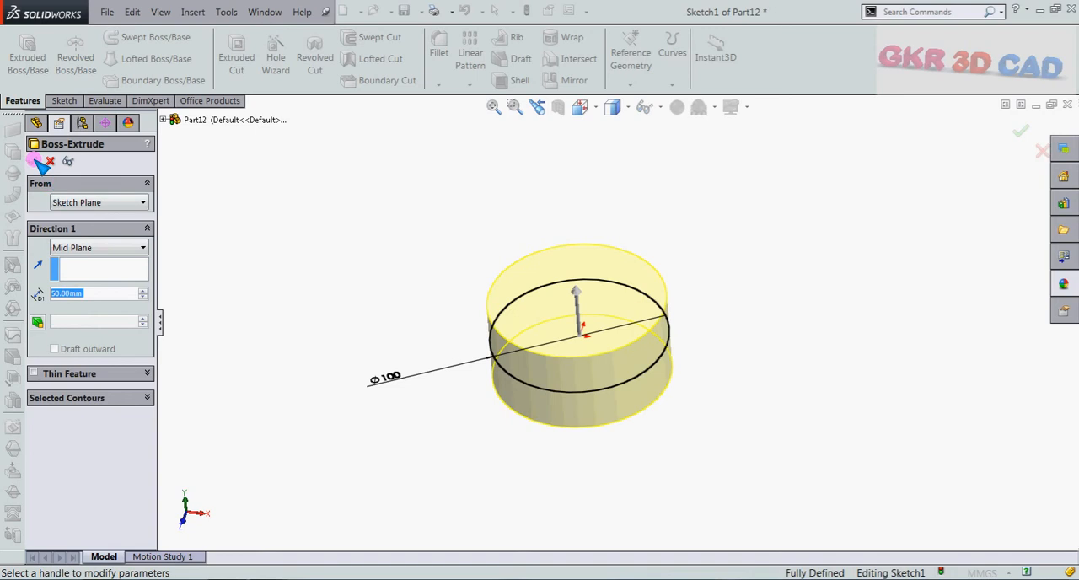
left_click(36, 160)
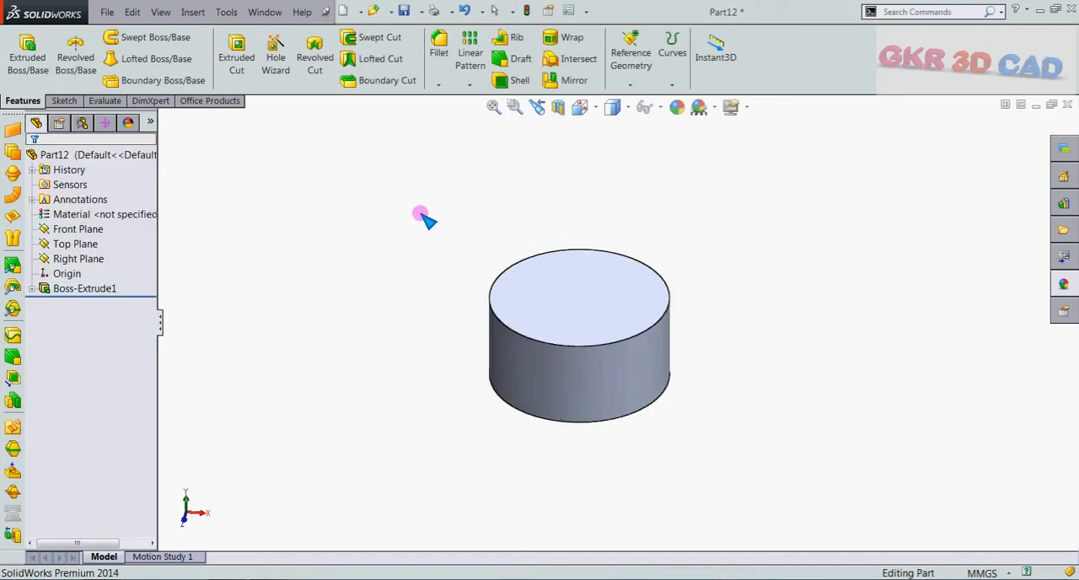
Step: Sketch a wavy four-point spline on the Front Plane across the cylinder, starting about 64 mm left of the origin and ending about 71 mm right
middle_click_drag(419, 213, 349, 194)
scroll(593, 371, "up", 1)
scroll(552, 389, "down", 1)
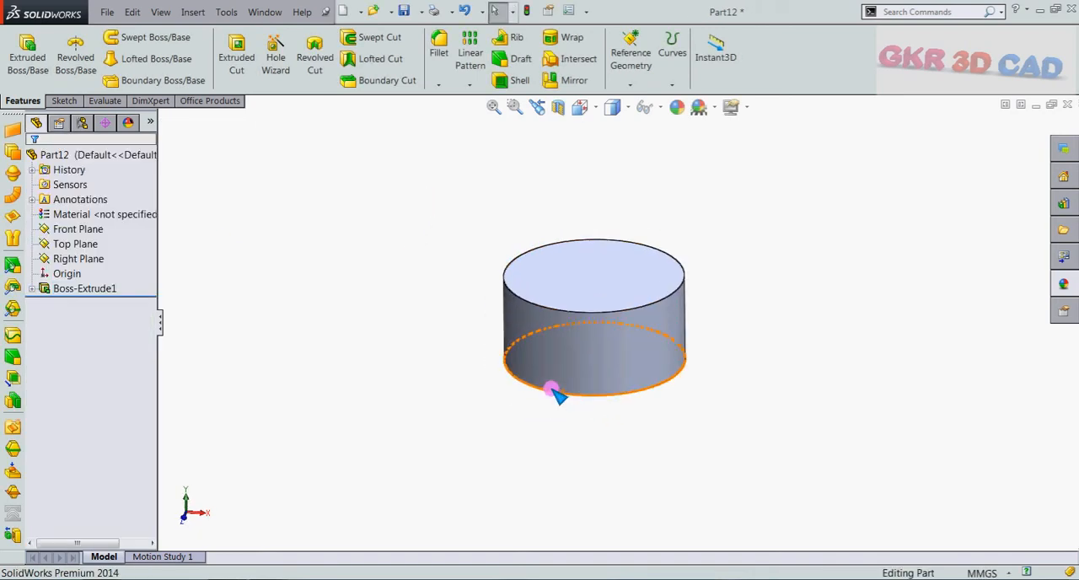
left_click(68, 230)
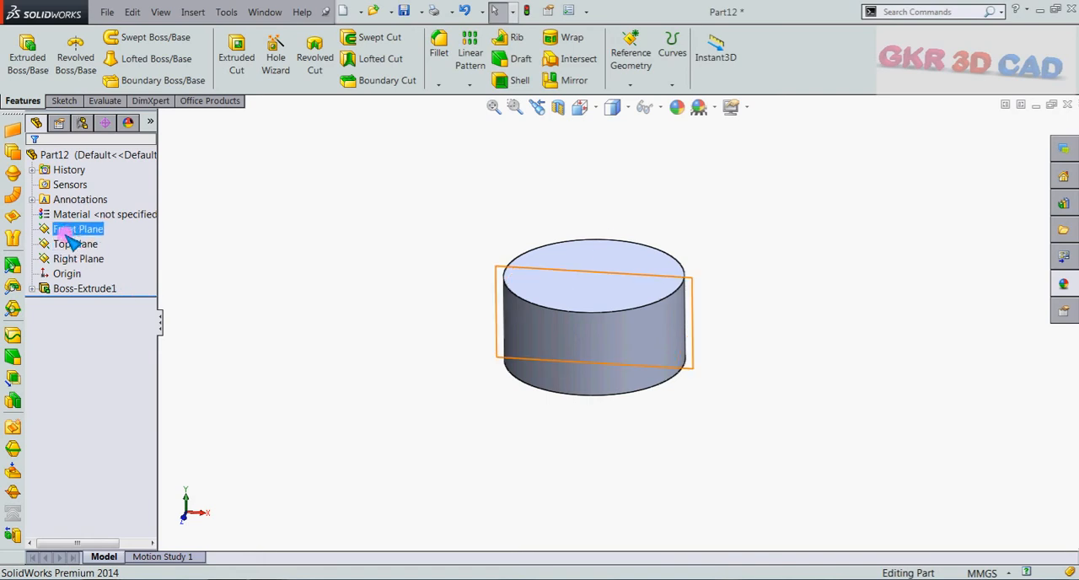
left_click(94, 214)
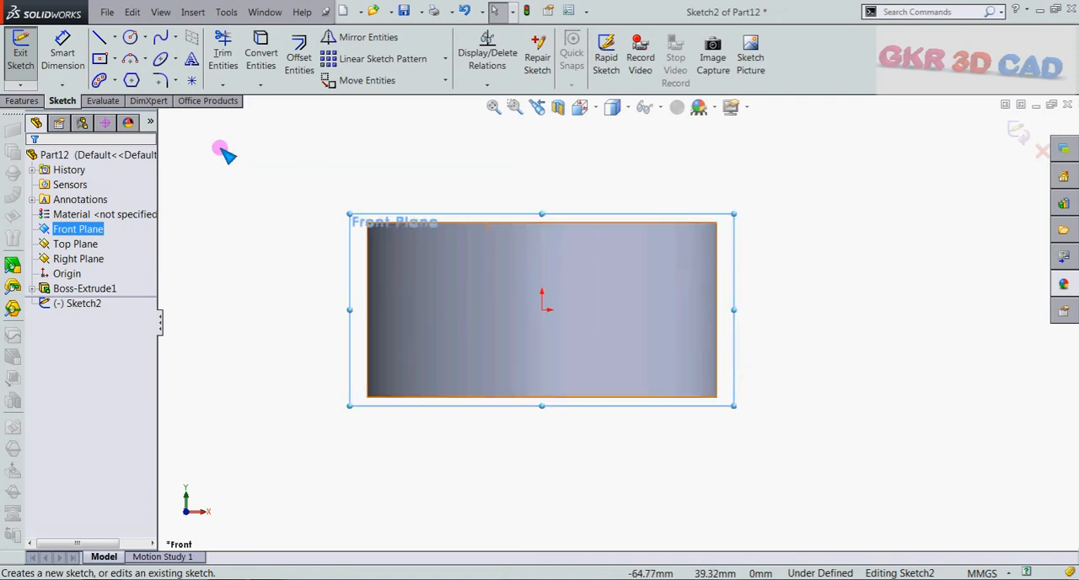
left_click(162, 38)
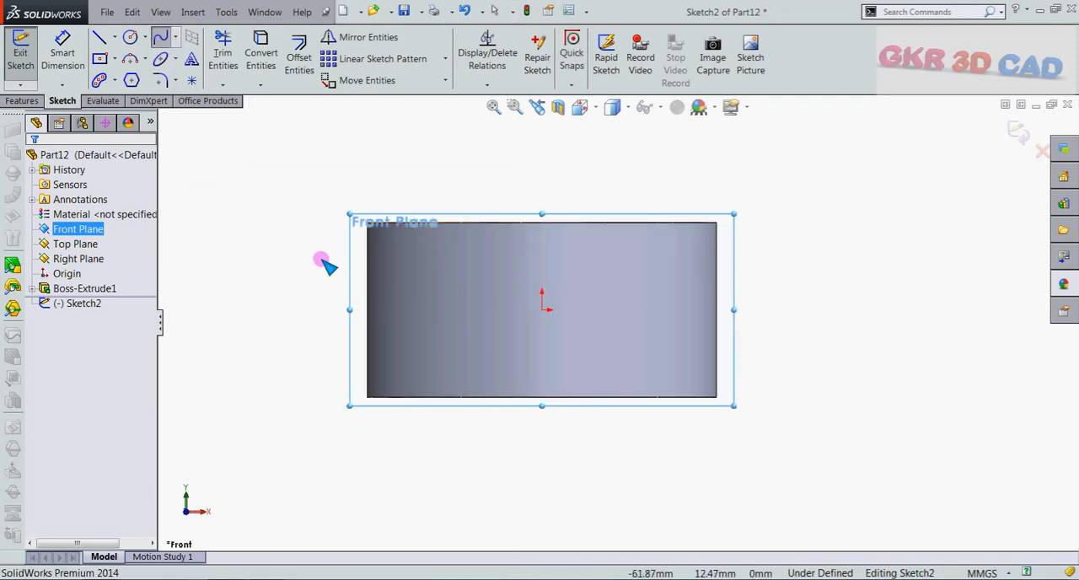
left_click(317, 250)
left_click(472, 296)
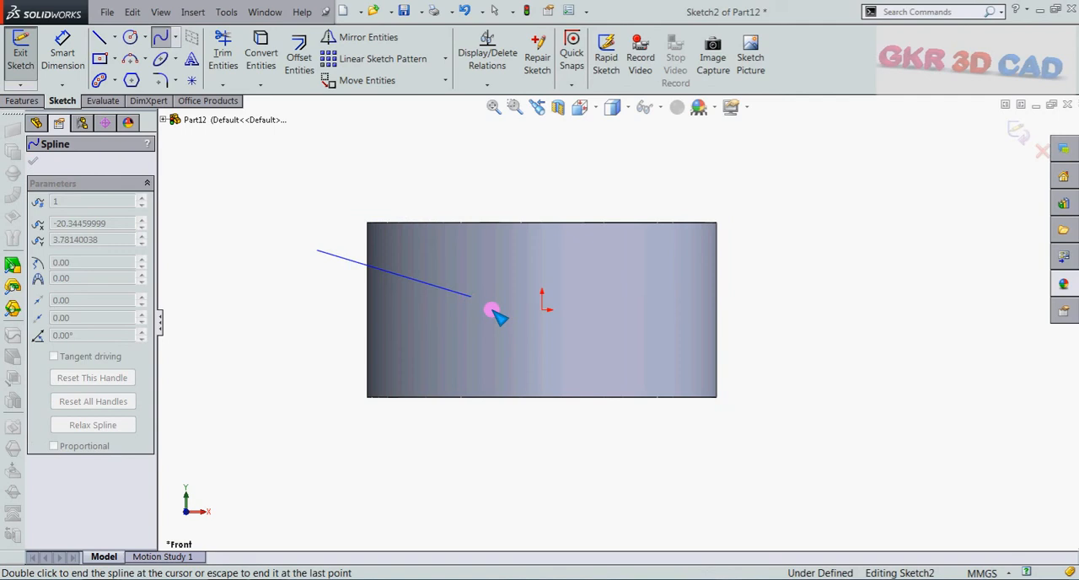
left_click(671, 282)
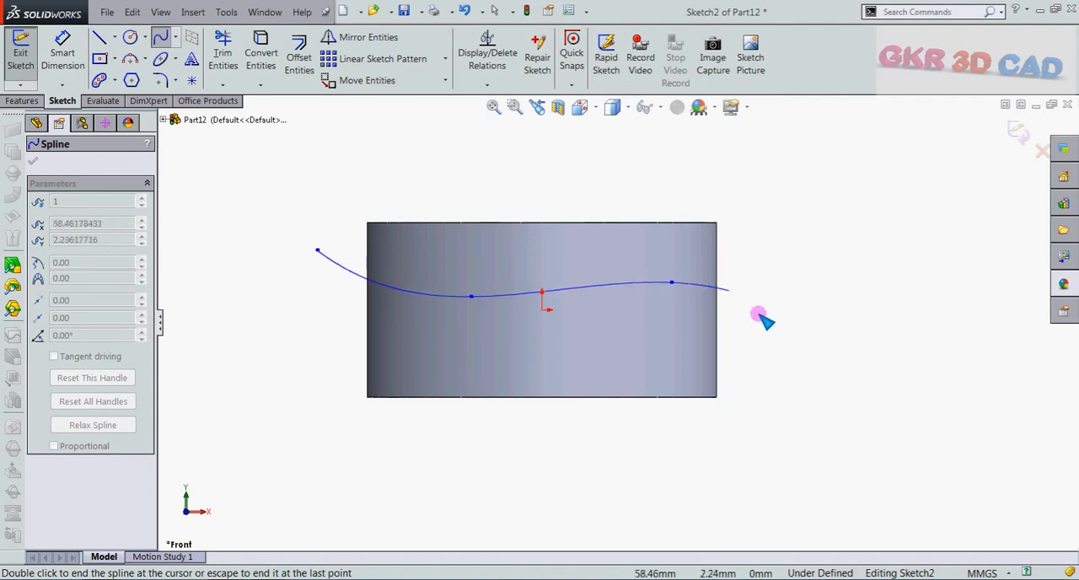
double_click(793, 360)
Step: Reshape the spline's inner points into a deeper S-shaped wave and exit the sketch
left_click_drag(672, 283, 491, 331)
left_click(868, 214)
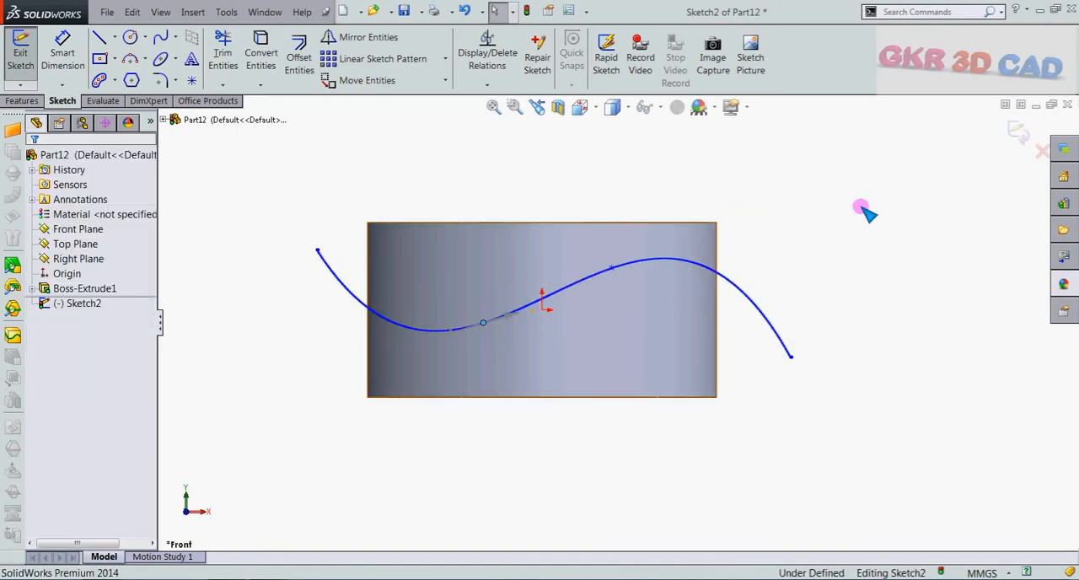
left_click(1018, 133)
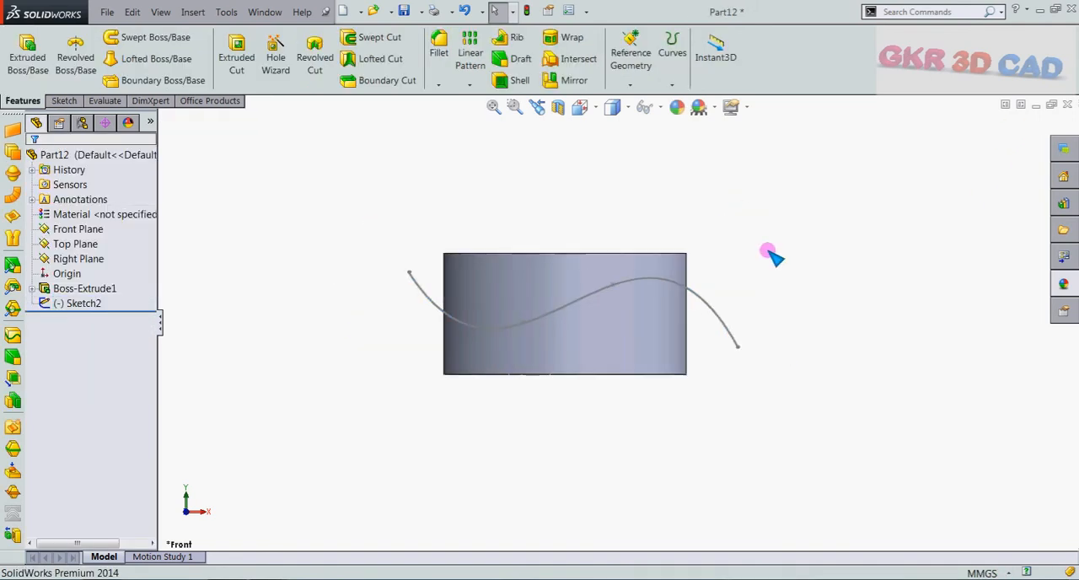
Step: Create a projected curve with the Sketch on faces type, projecting the Front Plane spline onto the cylinder's side face
left_click(675, 85)
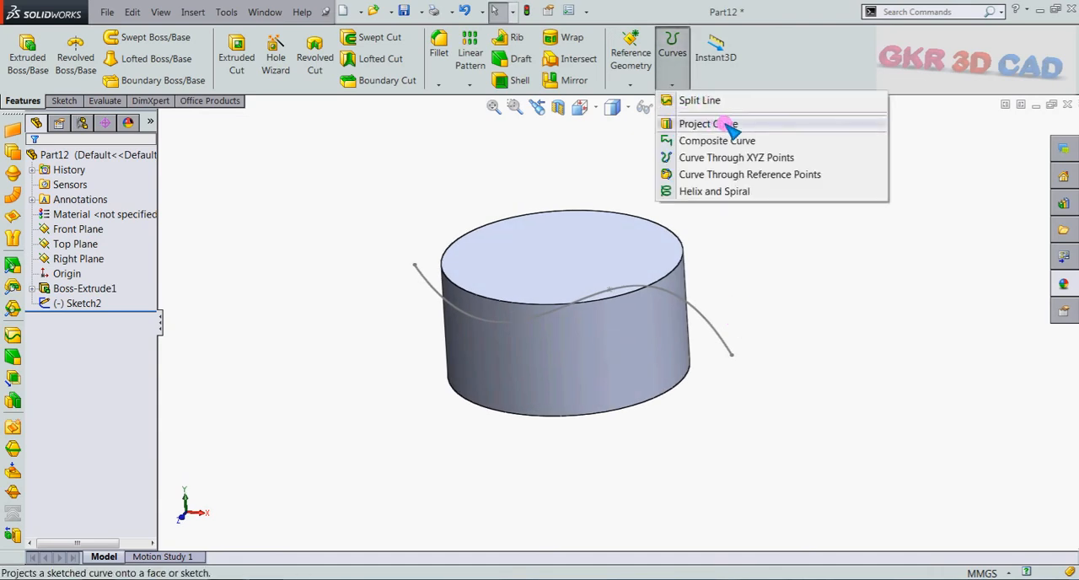
left_click(713, 123)
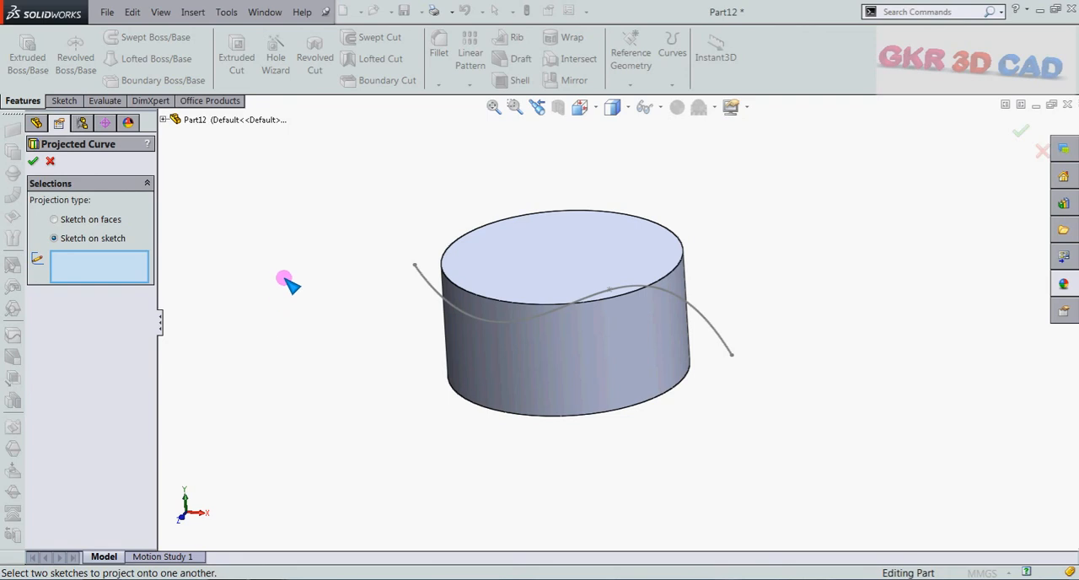
middle_click_drag(284, 277, 295, 256)
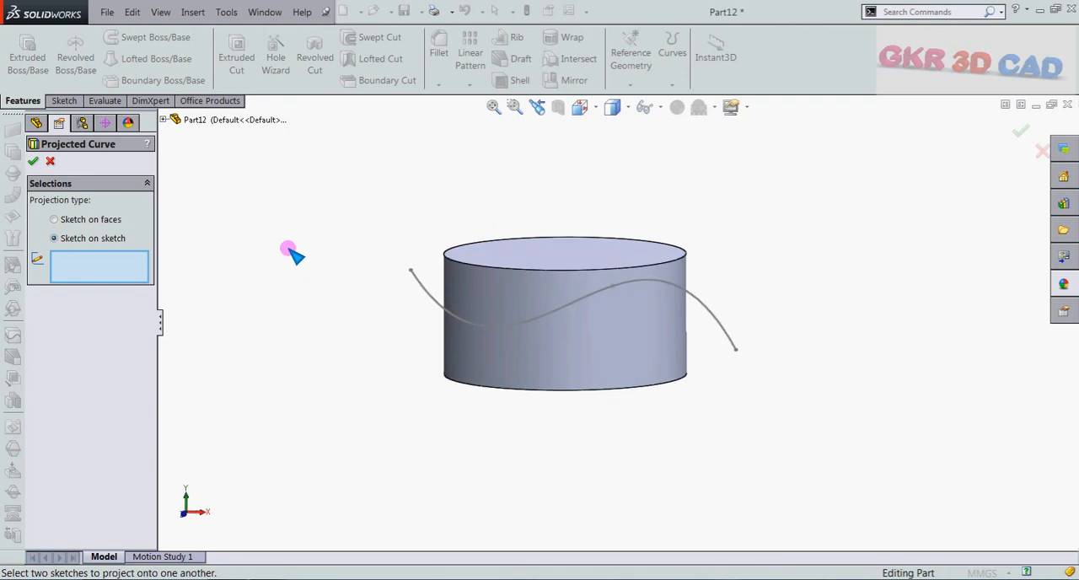
left_click(72, 219)
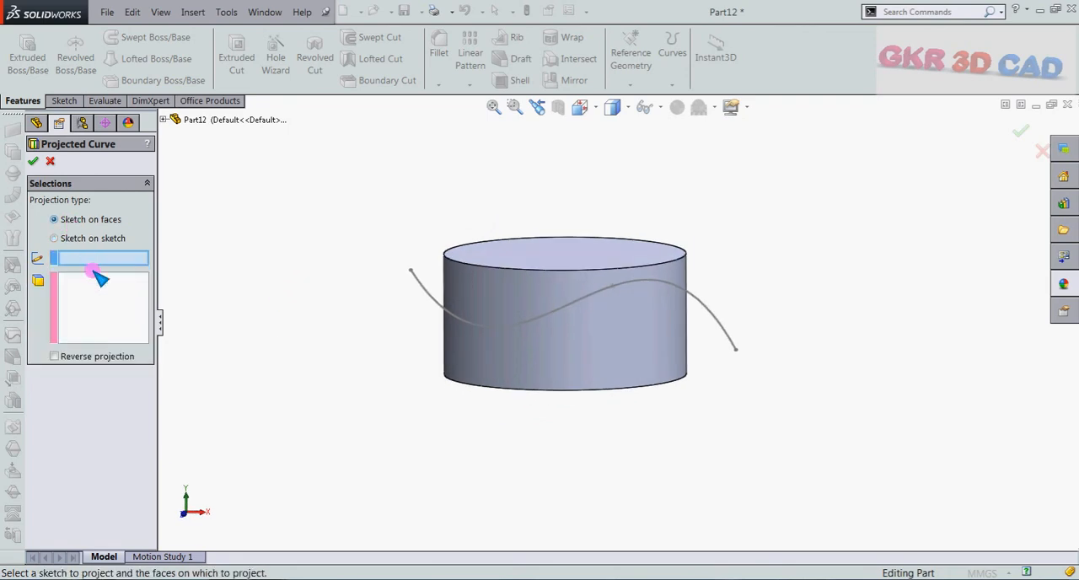
left_click(438, 302)
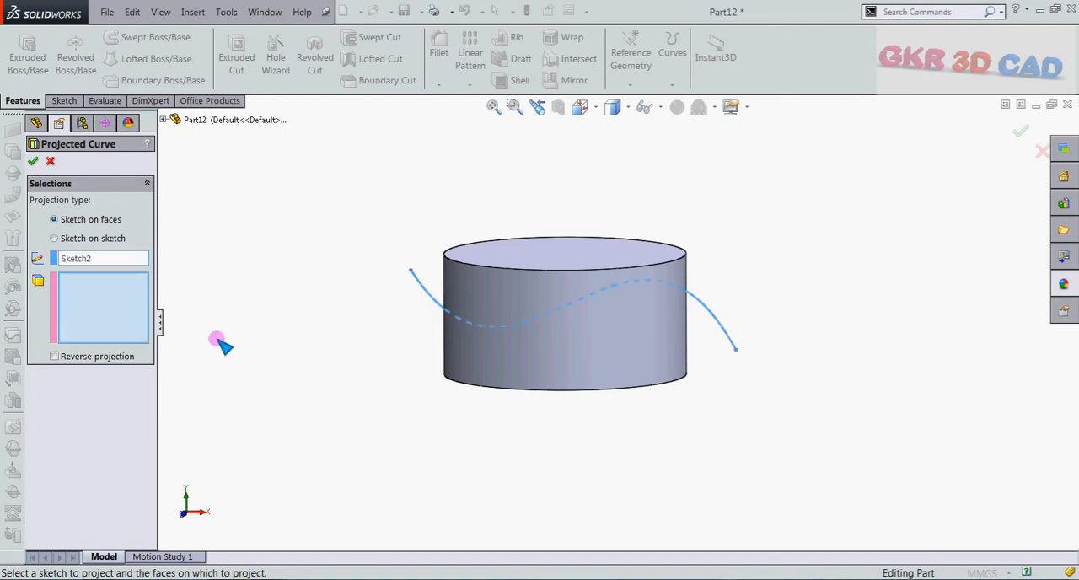
left_click(568, 358)
middle_click_drag(431, 361, 632, 339)
left_click(560, 307)
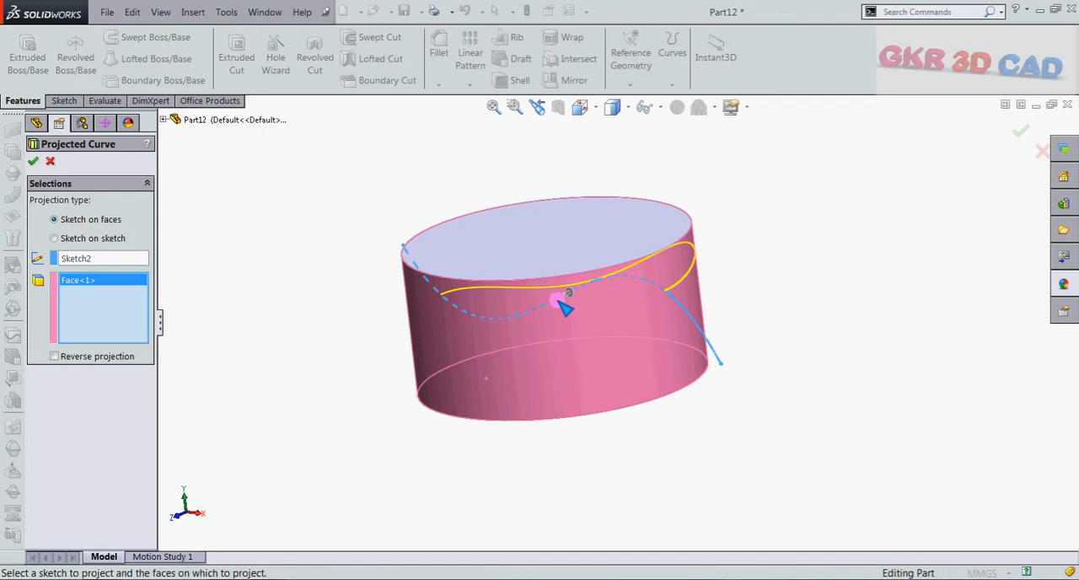
middle_click_drag(559, 309, 737, 373)
left_click(538, 279)
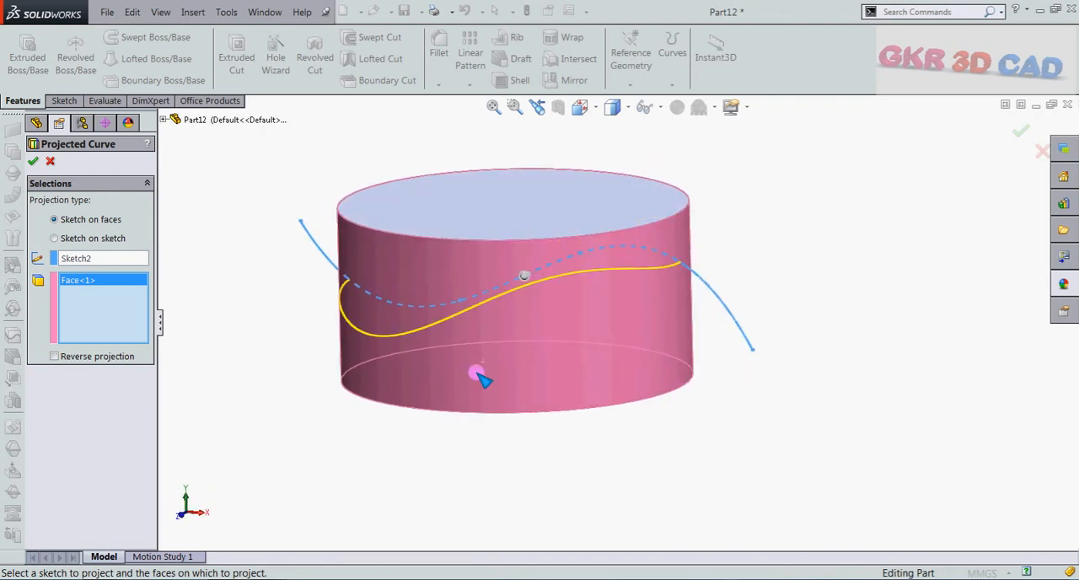
mouse_move(481, 379)
middle_mouse_down()
mouse_move(535, 349)
mouse_move(525, 373)
mouse_move(472, 363)
middle_mouse_up()
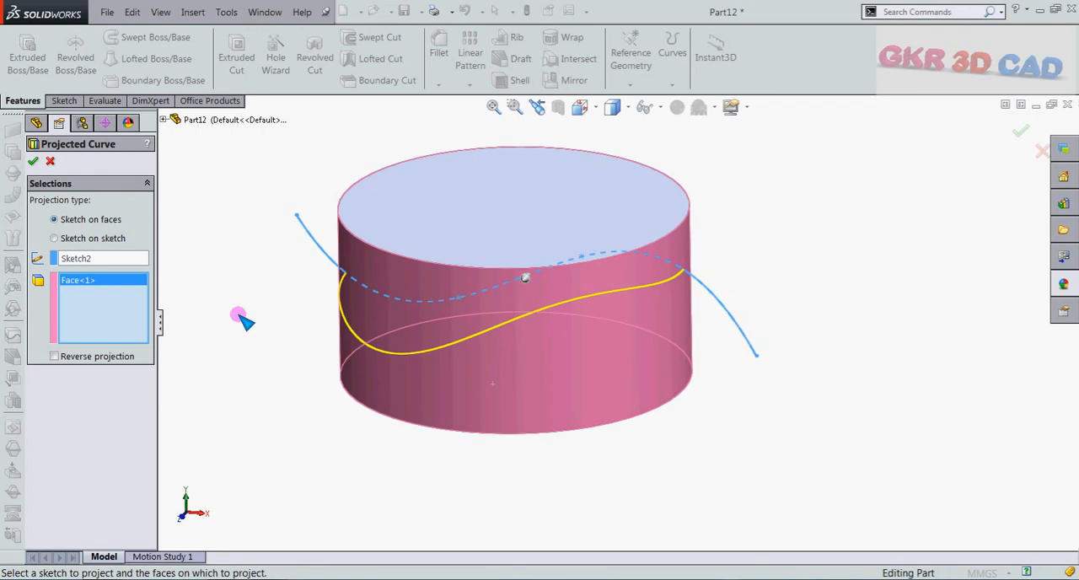
left_click(34, 161)
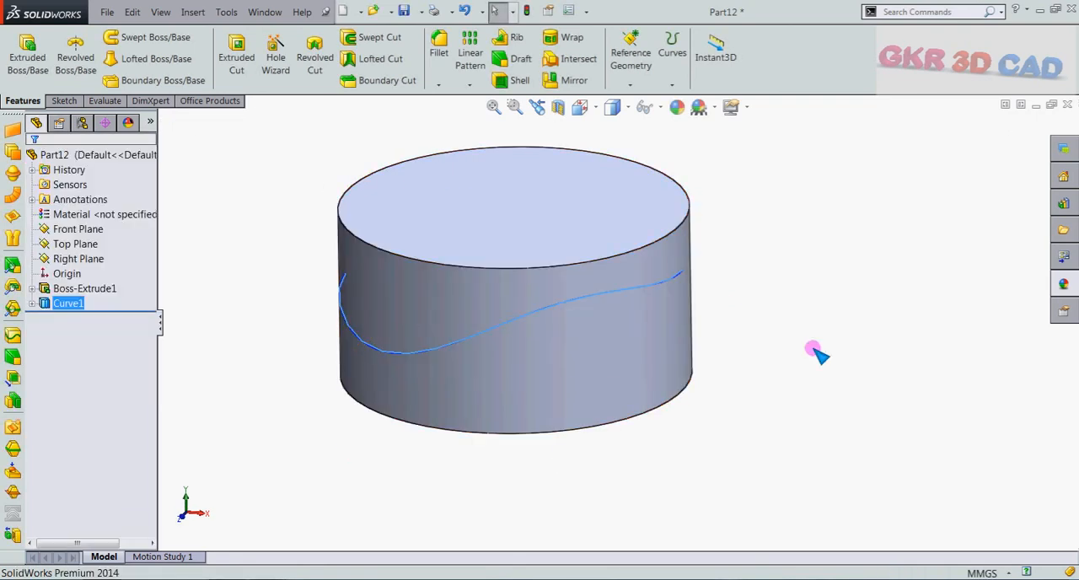
Step: Highlight the projected curve on the cylinder to examine how it follows the side face, and clear the selection
left_click(809, 255)
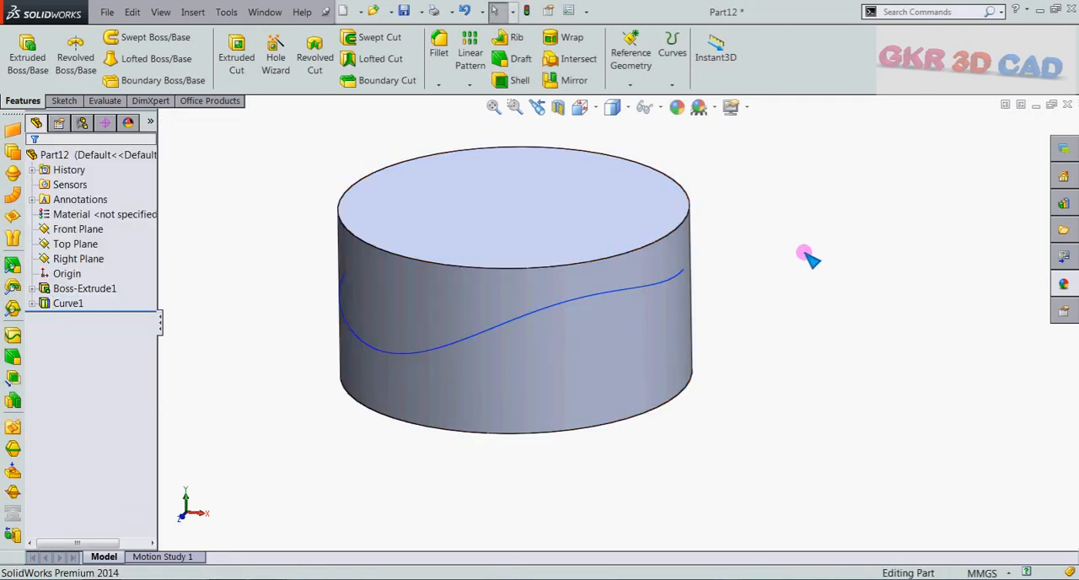
left_click(553, 310)
middle_click_drag(814, 414, 819, 392)
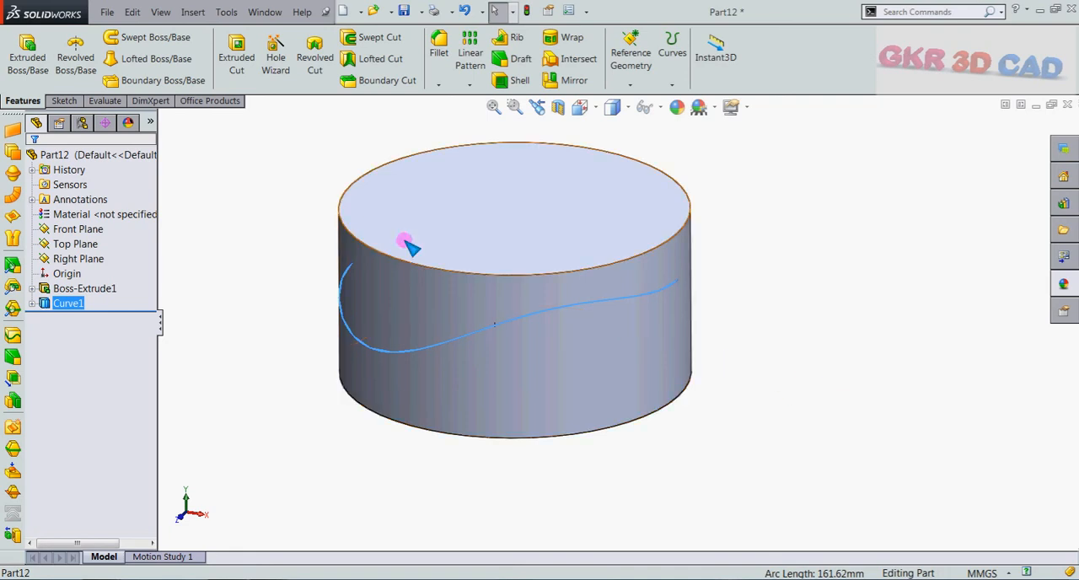
left_click(283, 184)
Step: Switch to the open GKR 3D CADD document
left_click(266, 12)
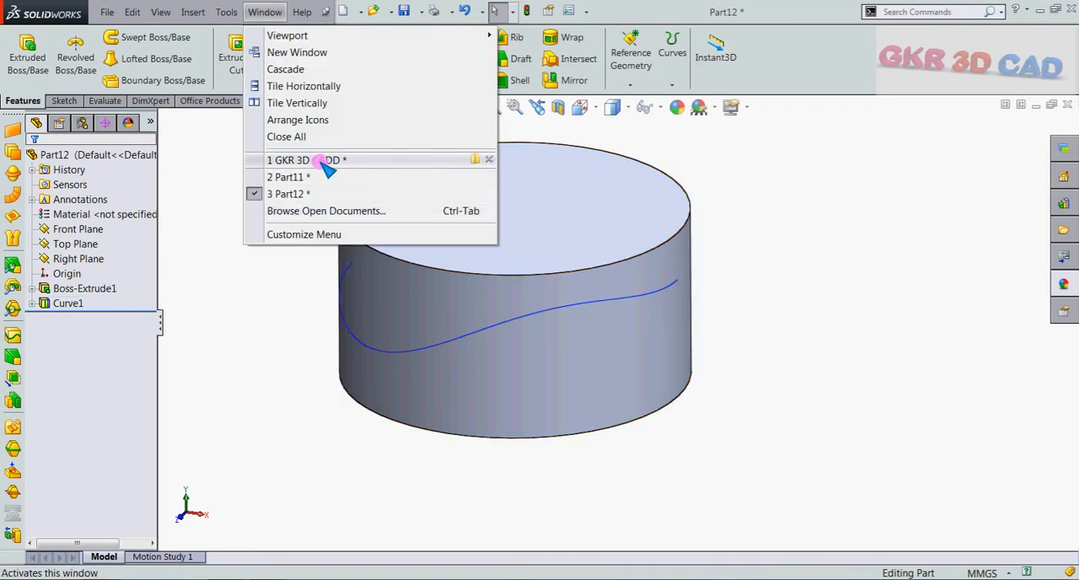
left_click(327, 161)
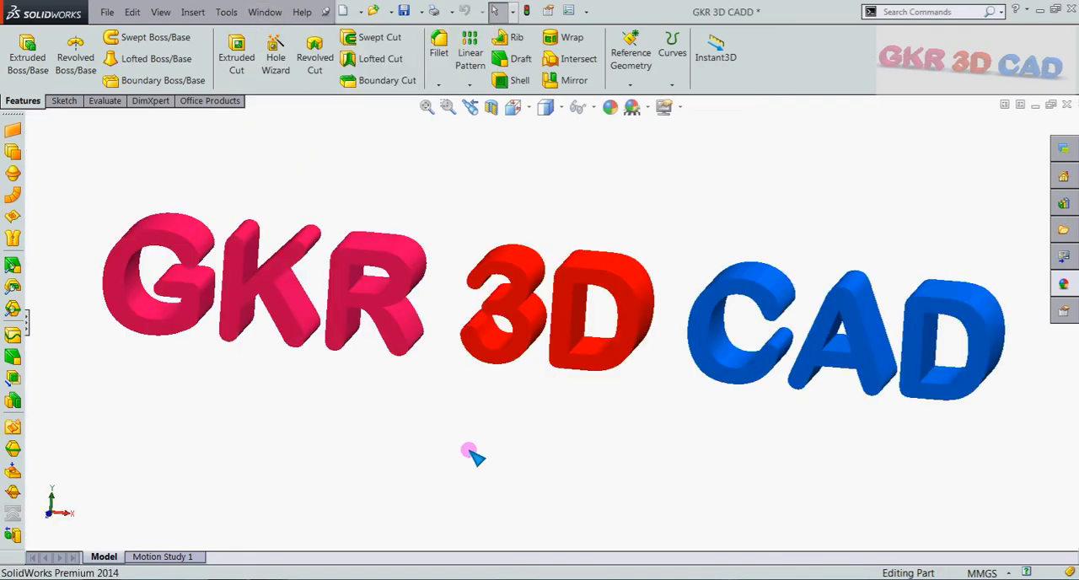